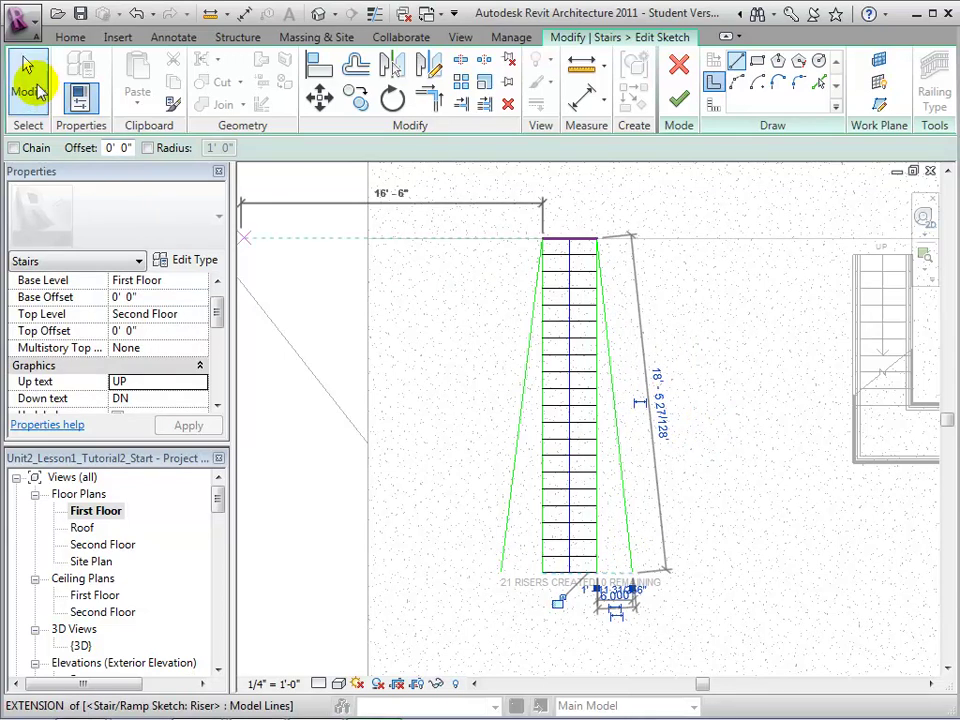
Delete the two original straight vertical boundary lines inside the tapered ones and finish the stair sketch
click(30, 88)
click(541, 366)
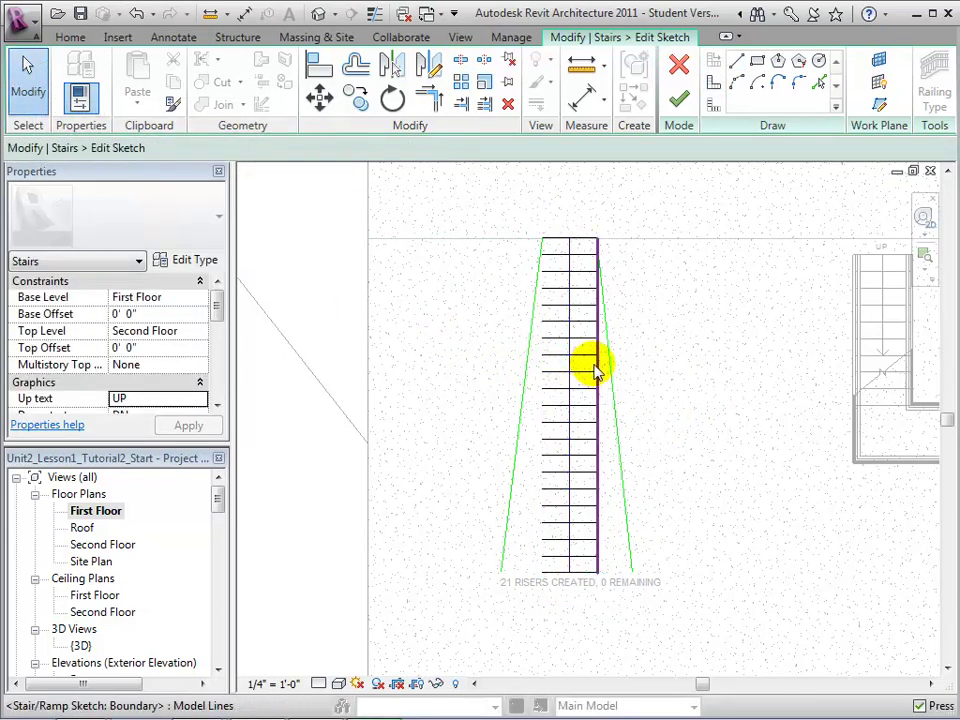
click(597, 369)
click(672, 368)
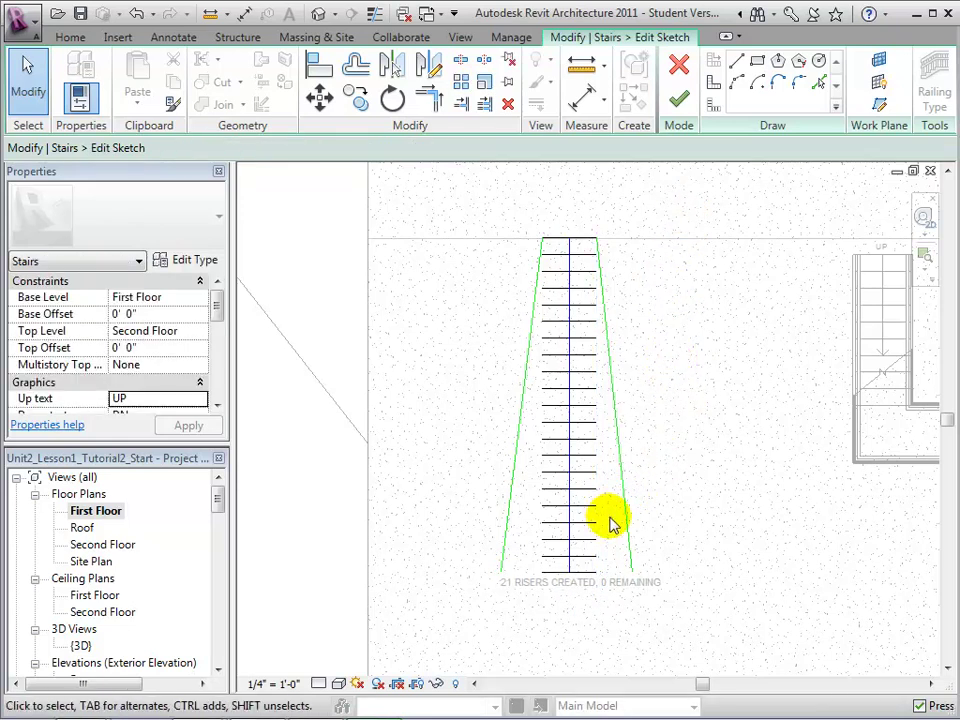
click(680, 108)
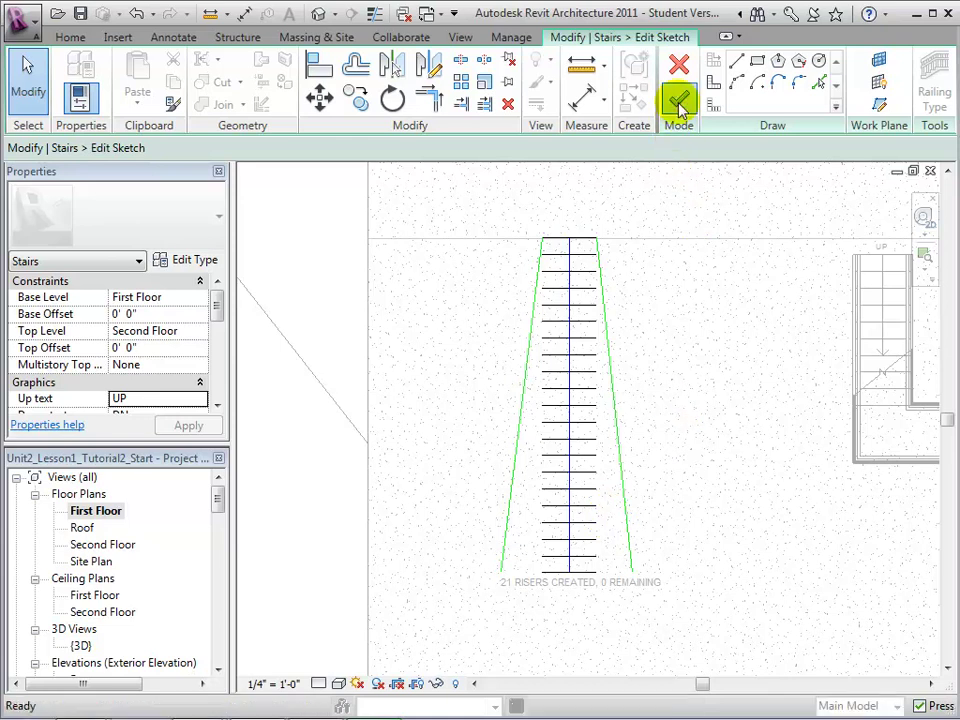
Flip the tapered stair's up direction so it rises from its wide end, and show it in 3D
click(604, 482)
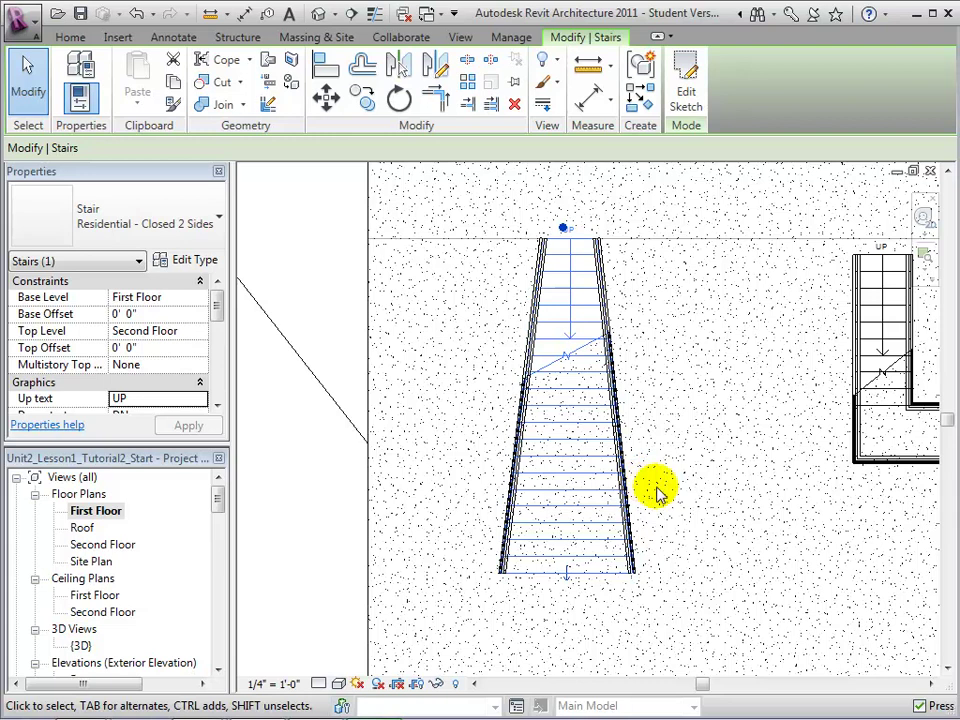
click(566, 577)
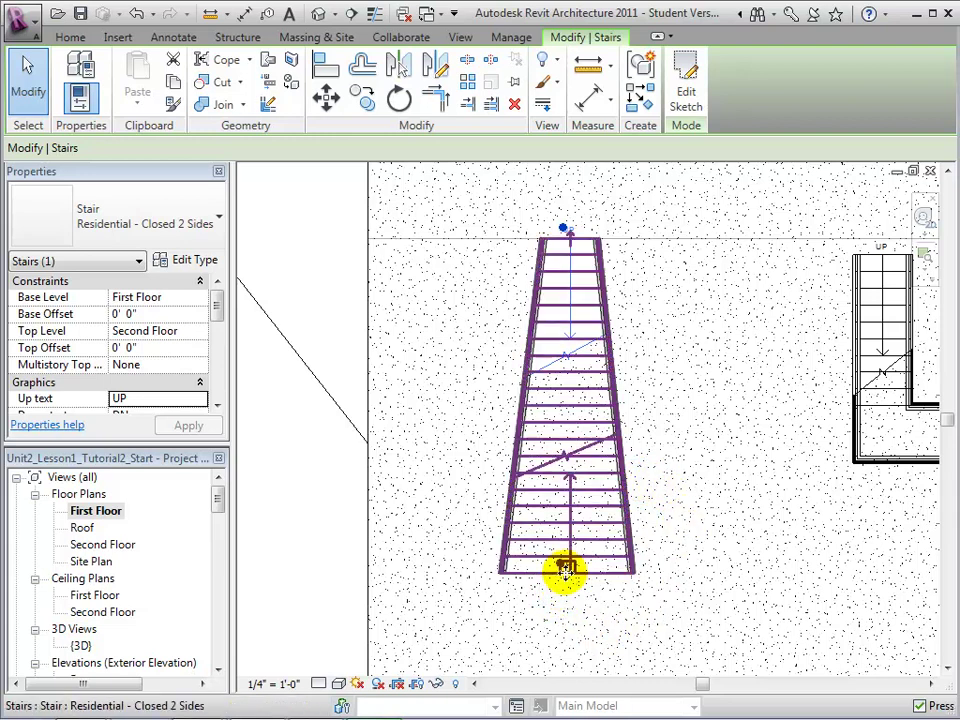
click(320, 14)
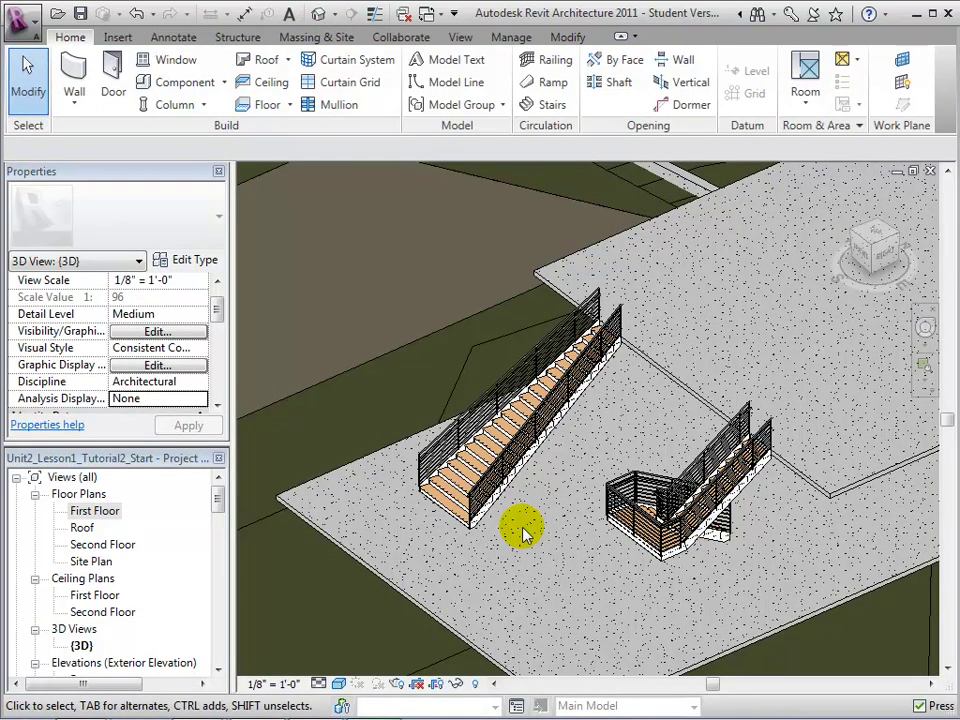
In the First Floor plan, edit the U-shaped stair's sketch and draw a 180° boundary arc, radius about 3'-10 1/2", across the landing's outer corners
double_click(103, 510)
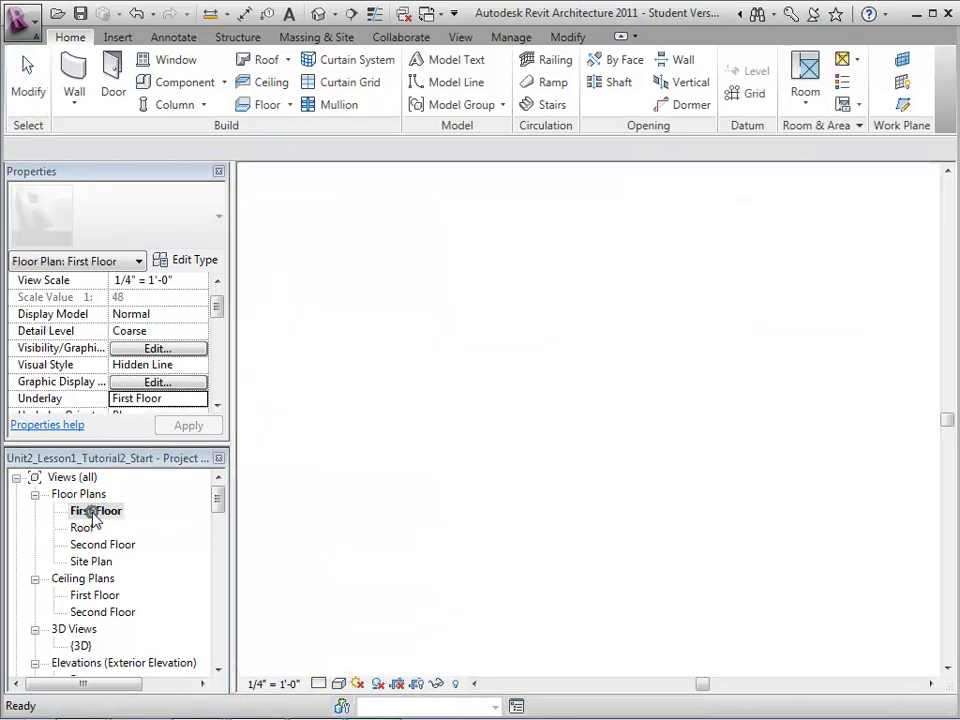
middle_drag(775, 517, 545, 525)
click(719, 357)
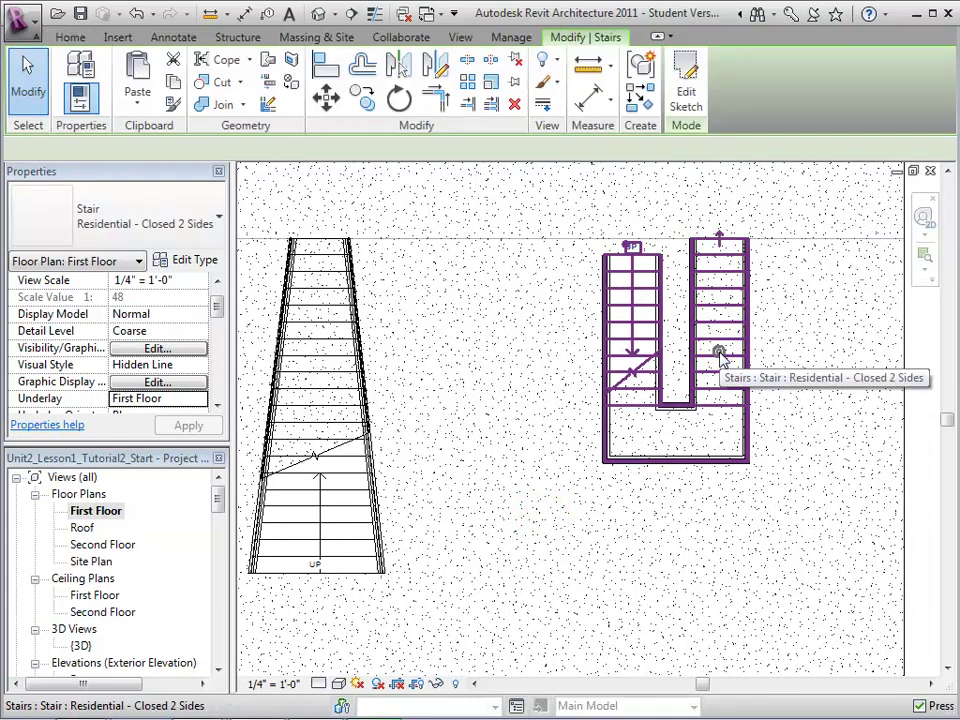
click(692, 94)
click(714, 85)
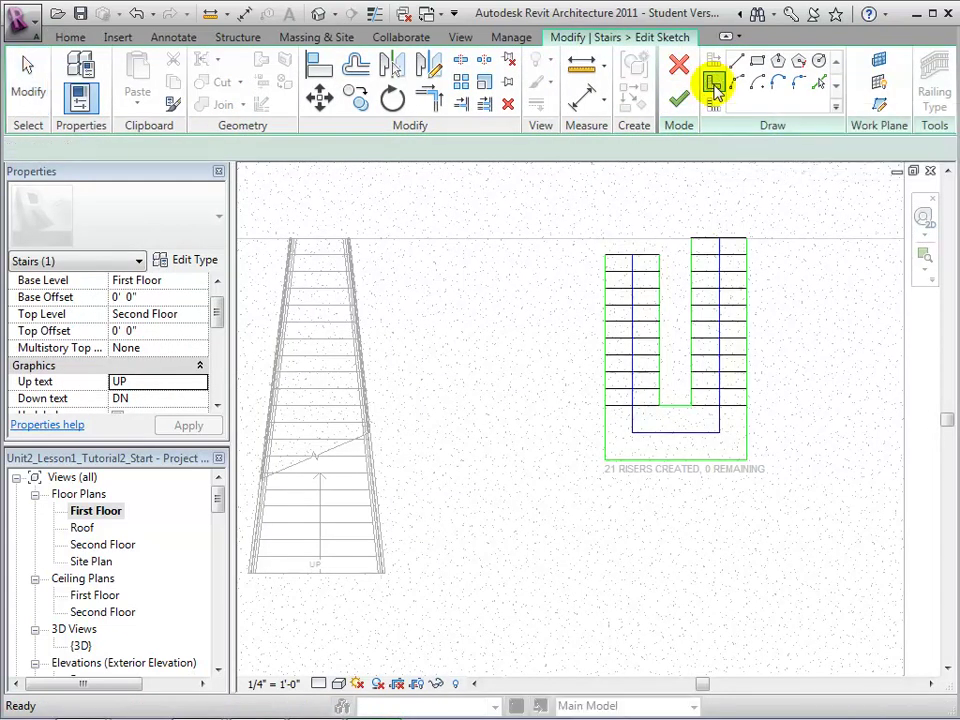
click(733, 86)
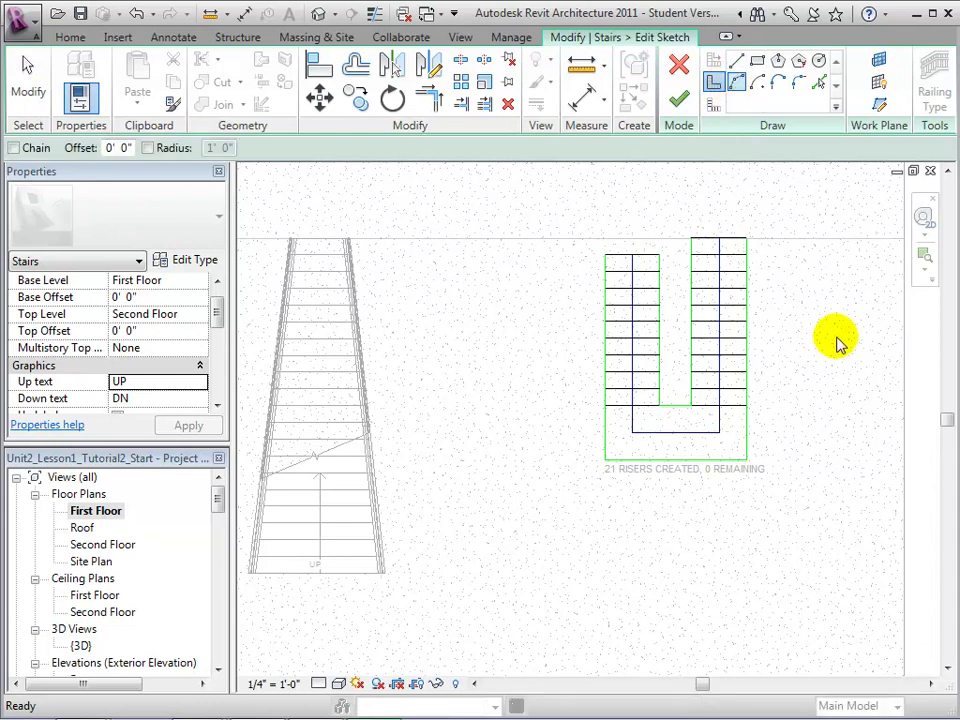
click(604, 460)
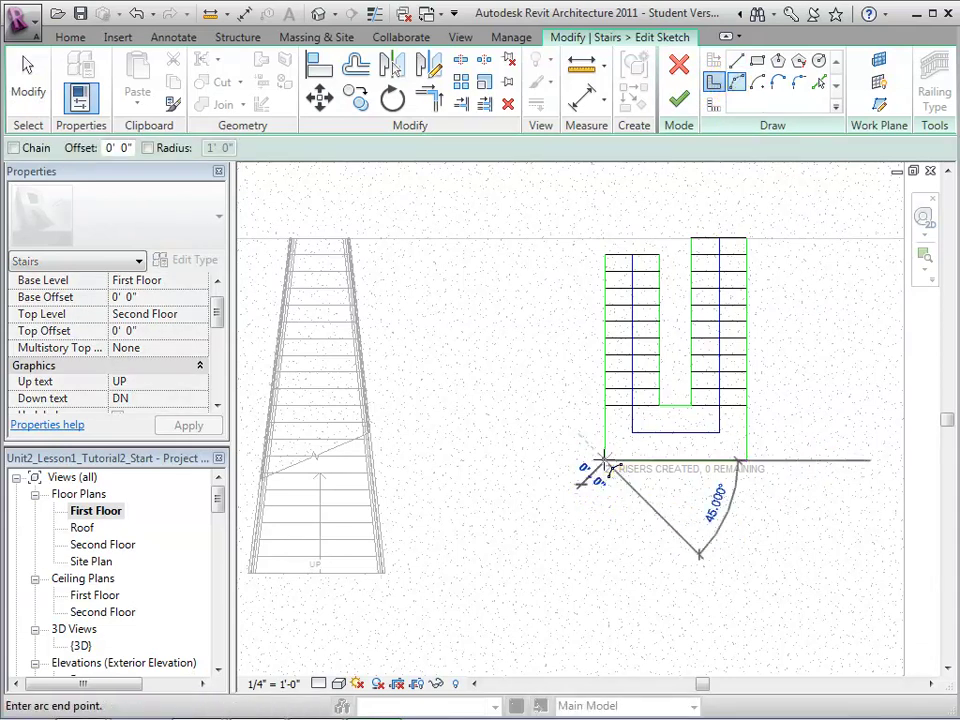
click(746, 460)
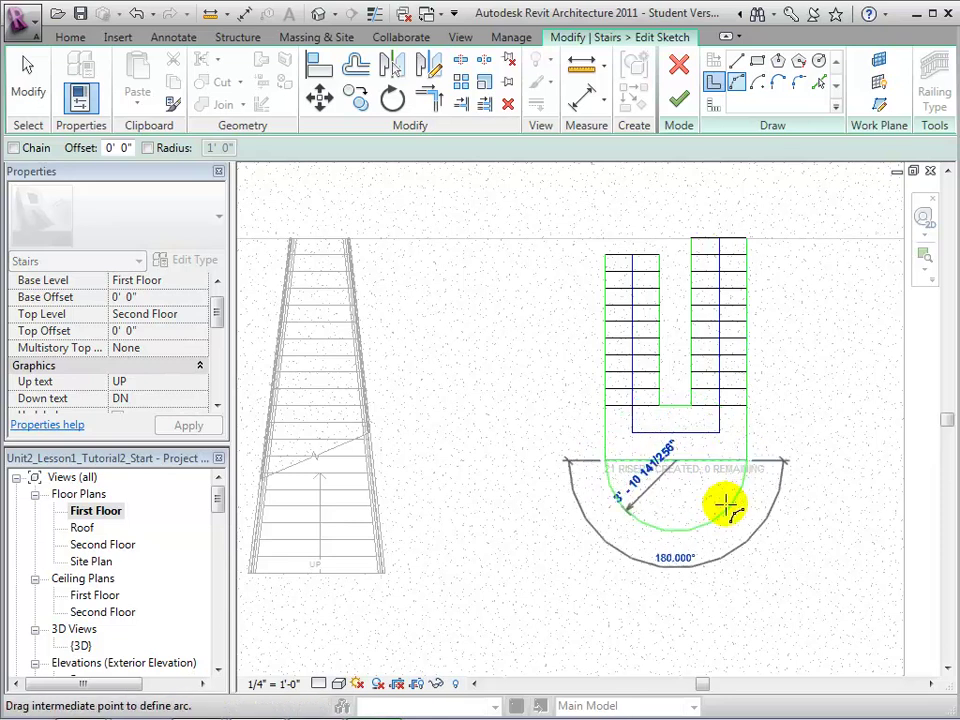
click(728, 508)
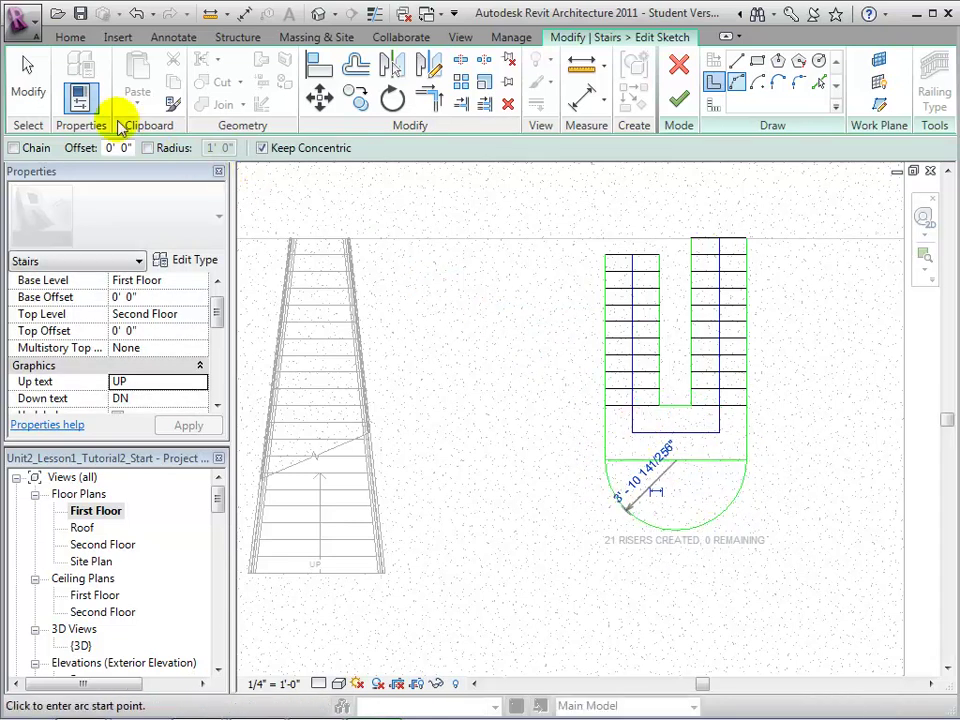
Delete the landing's straight outer boundary line and finish the sketch, displaying the rounded landing in 3D
click(28, 82)
click(629, 462)
key(Delete)
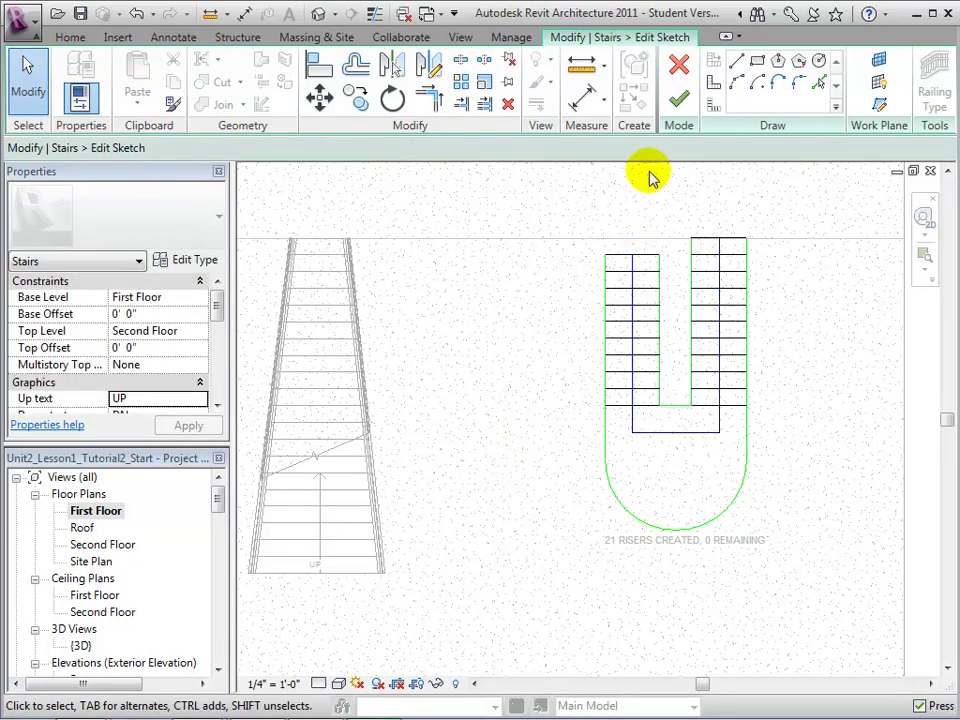
click(677, 105)
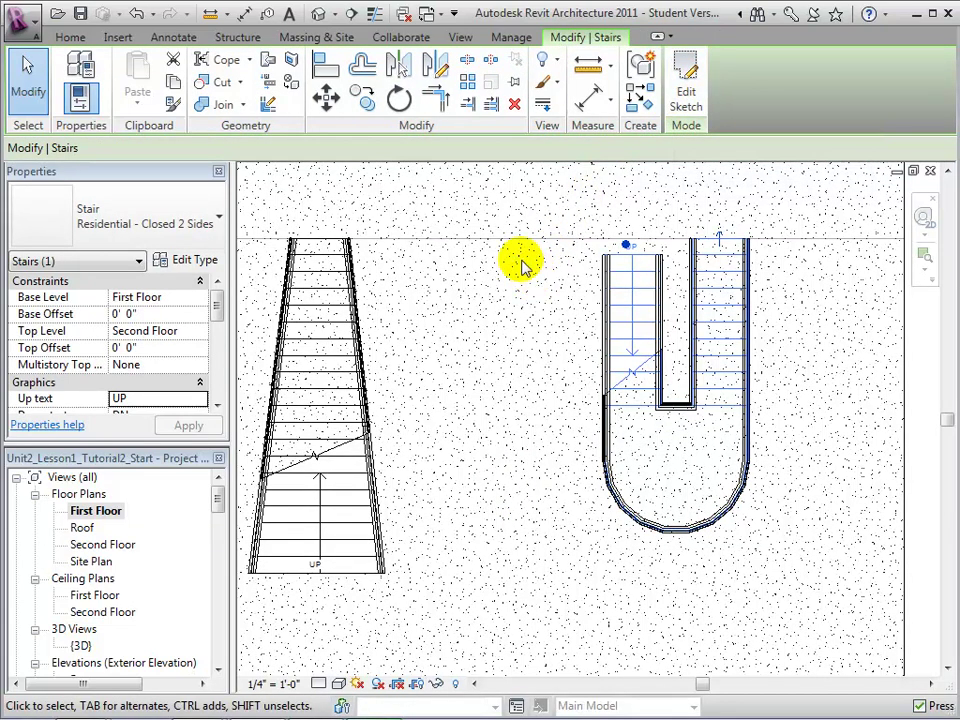
click(317, 13)
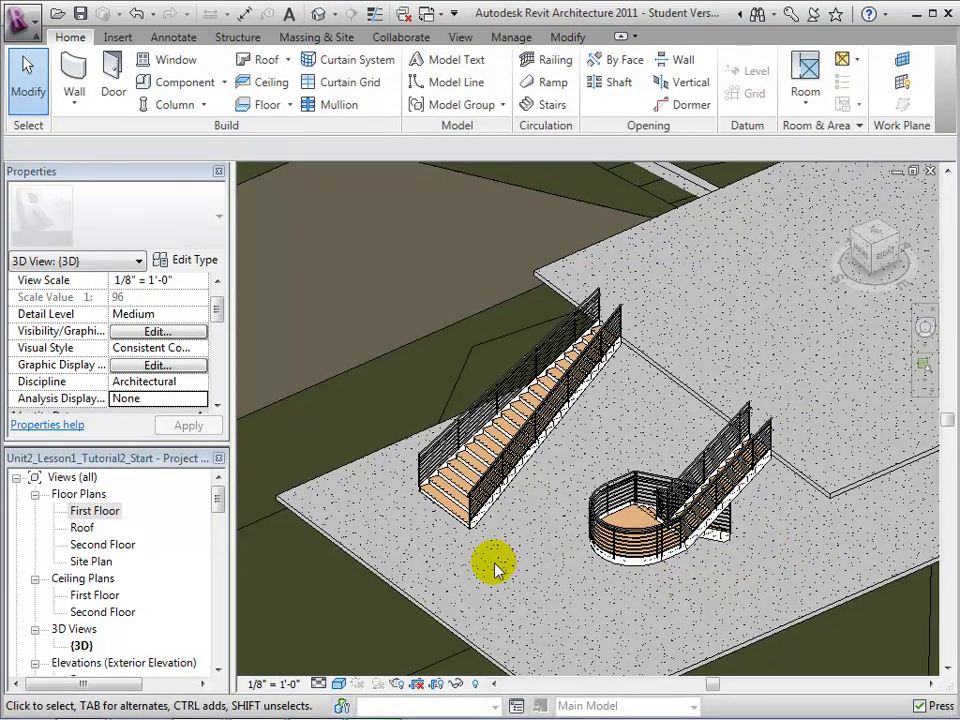
In the First Floor plan, edit the tapered stair's sketch and draw a semicircular riser, radius about 3'-7", bulging outward from the lowest riser's endpoints
double_click(108, 515)
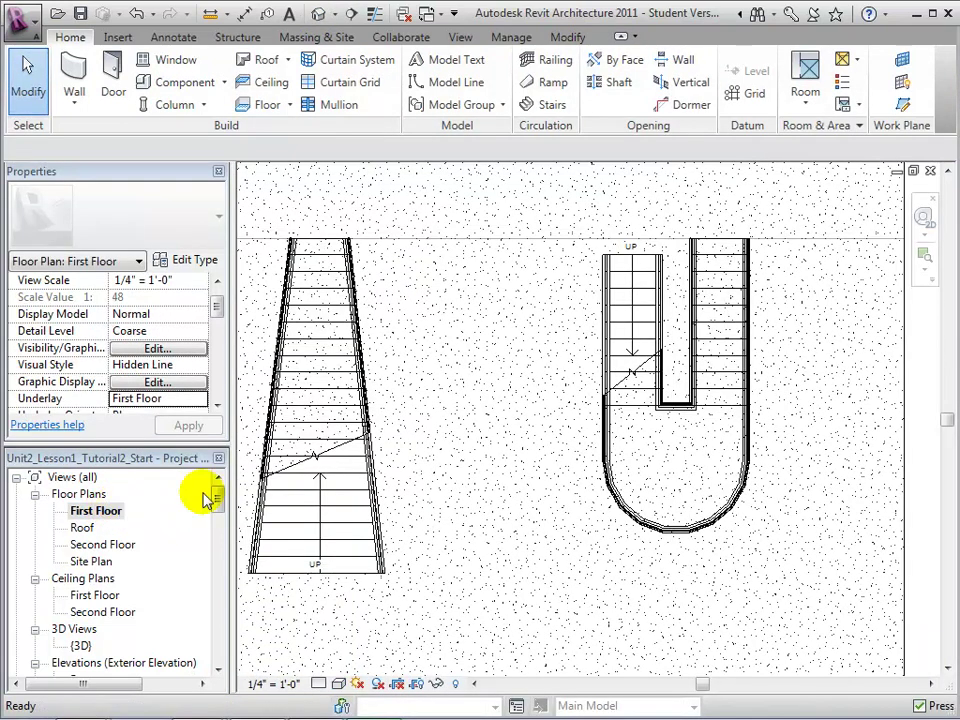
middle_drag(435, 396, 699, 404)
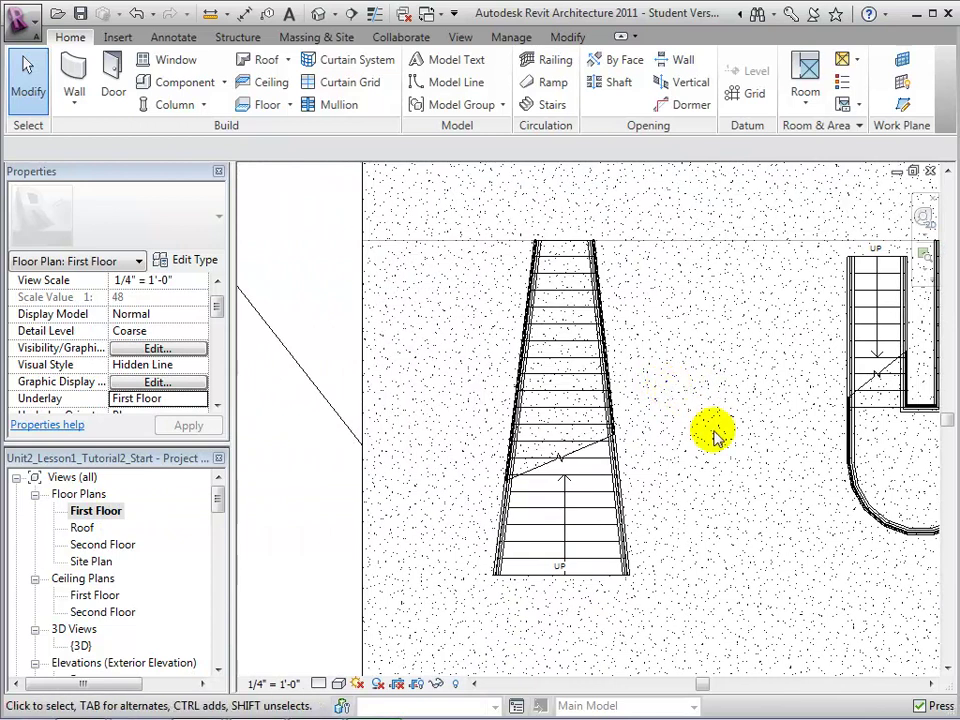
click(590, 532)
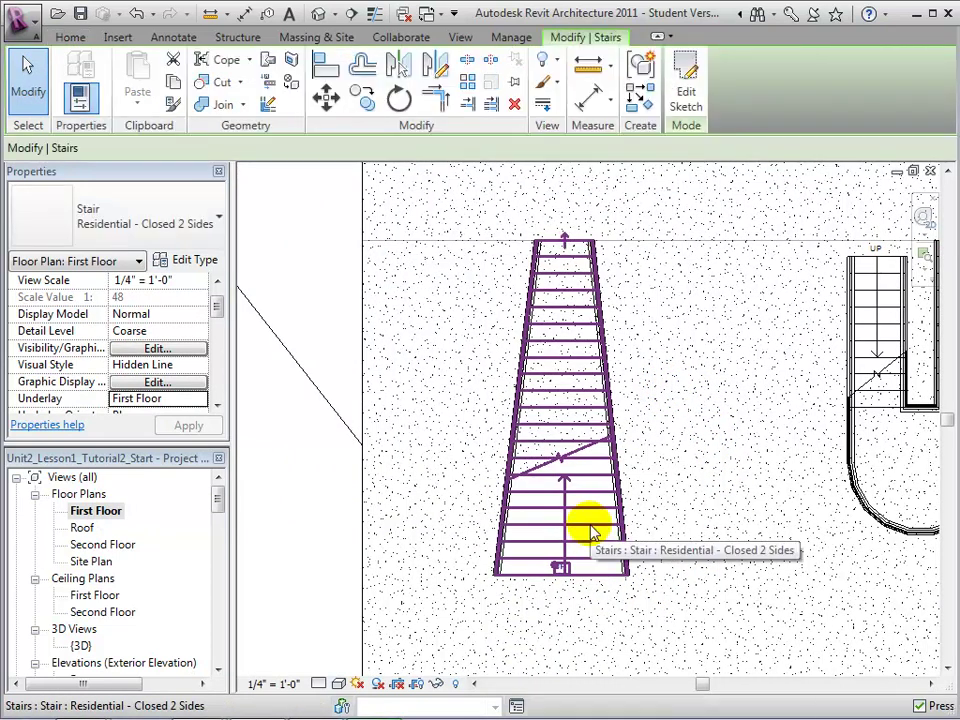
click(692, 96)
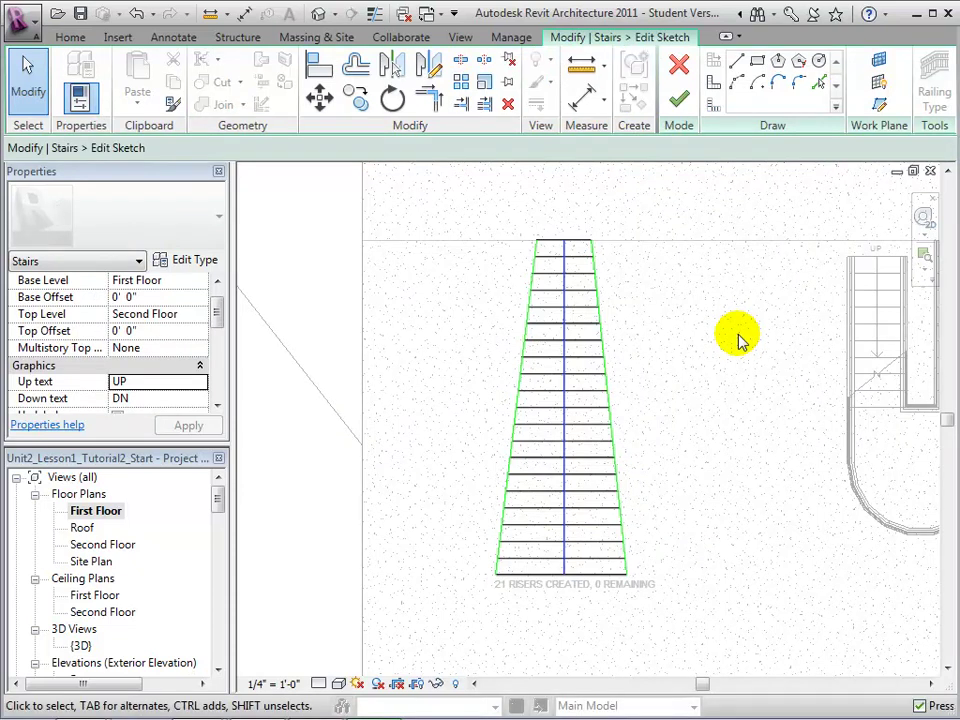
click(712, 106)
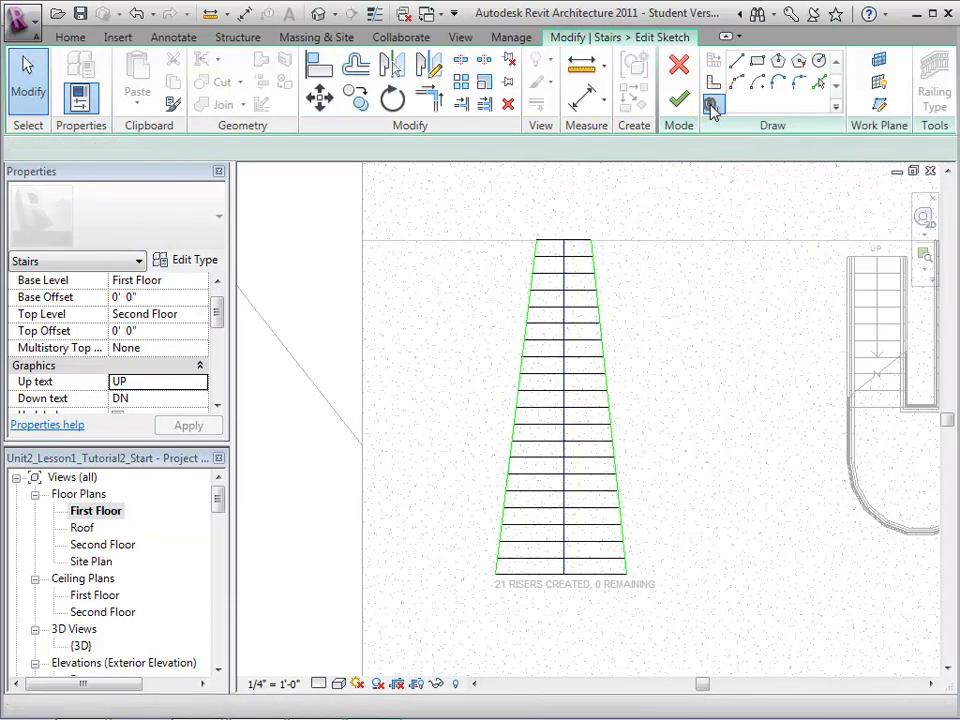
click(736, 81)
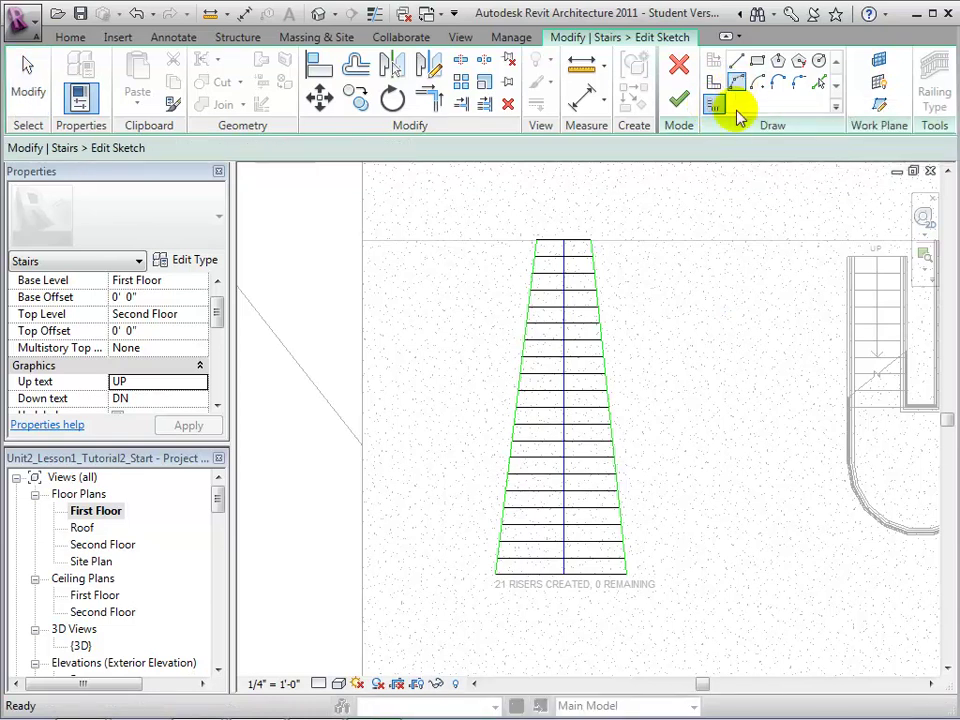
click(496, 575)
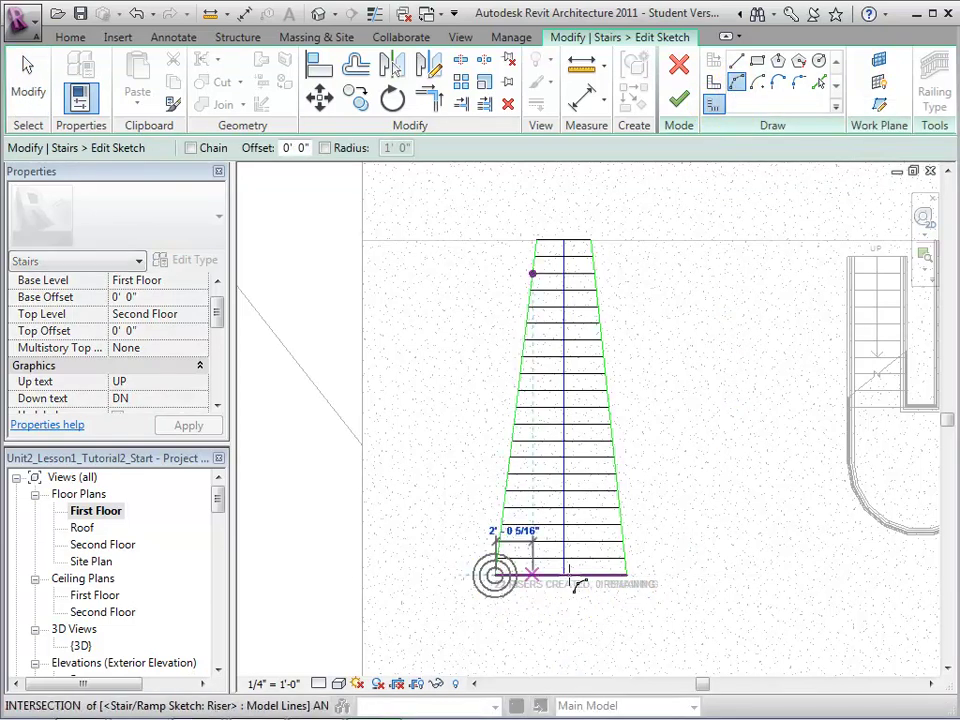
click(625, 574)
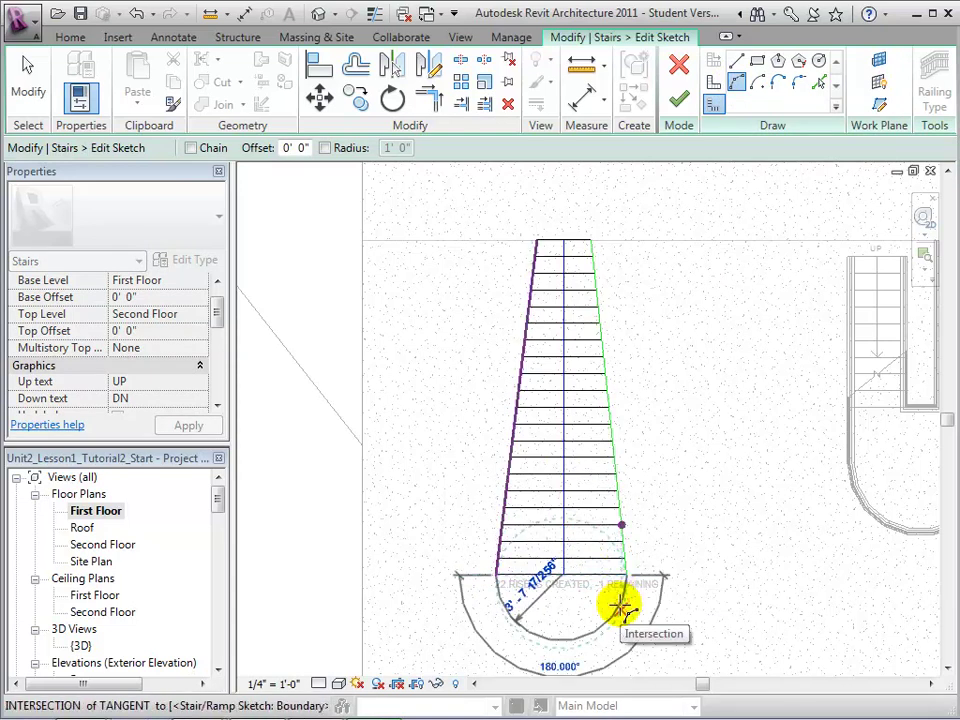
click(620, 605)
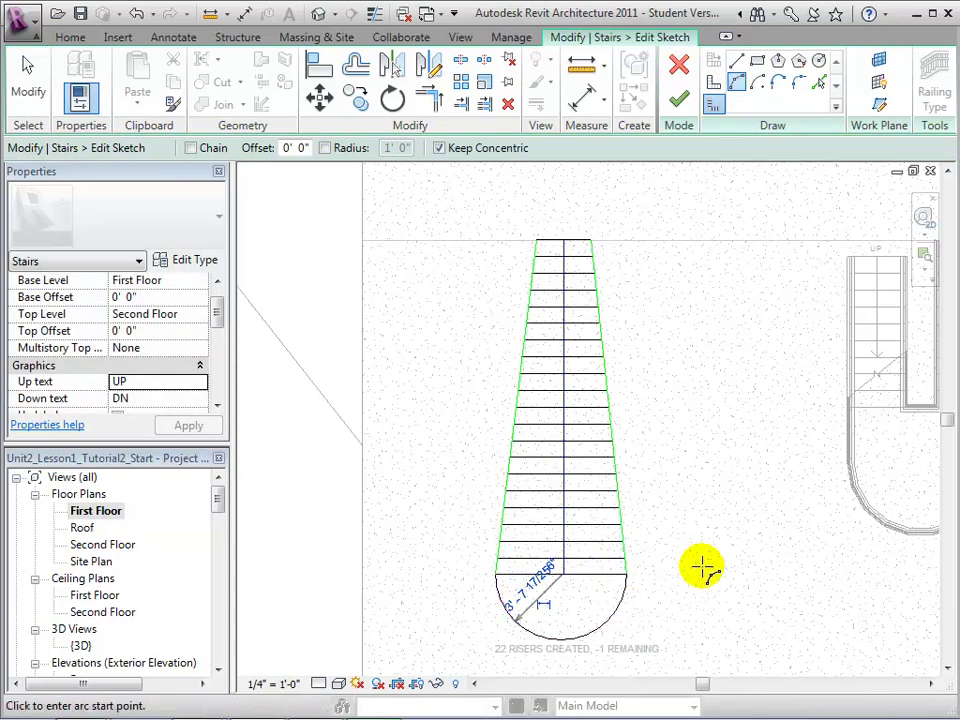
Delete the straight lowest riser at the wide end of the tapered stair's sketch
click(35, 88)
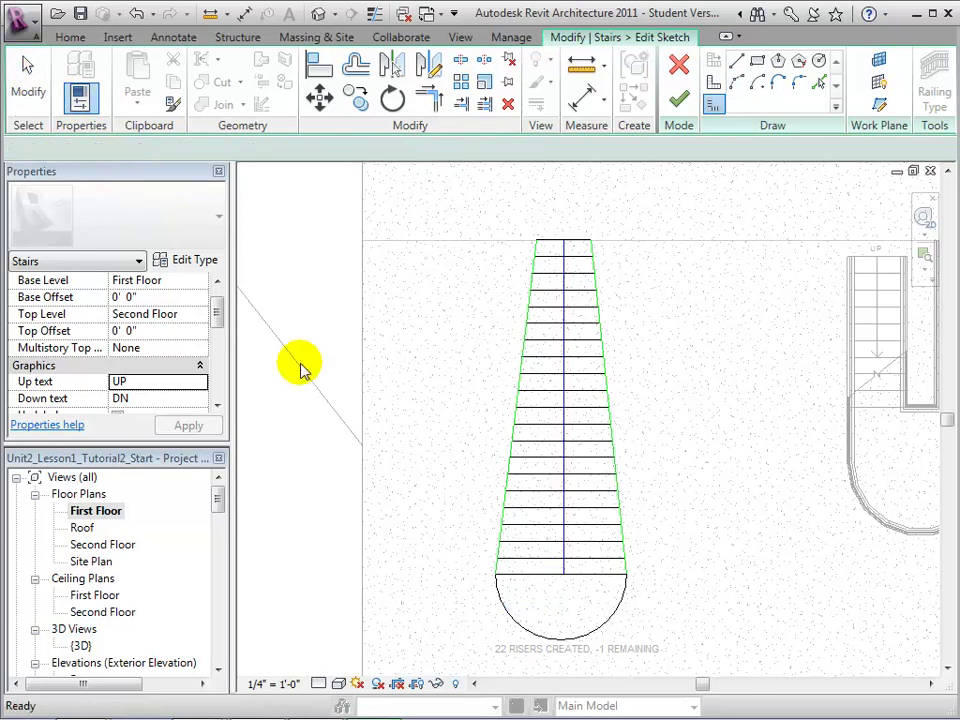
click(555, 573)
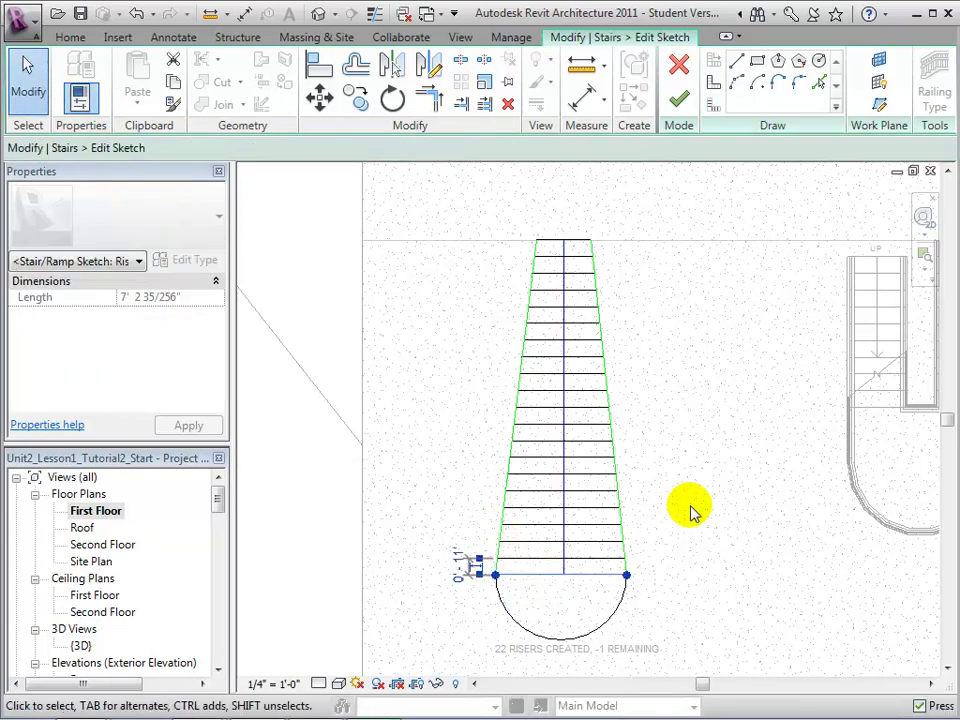
key(Delete)
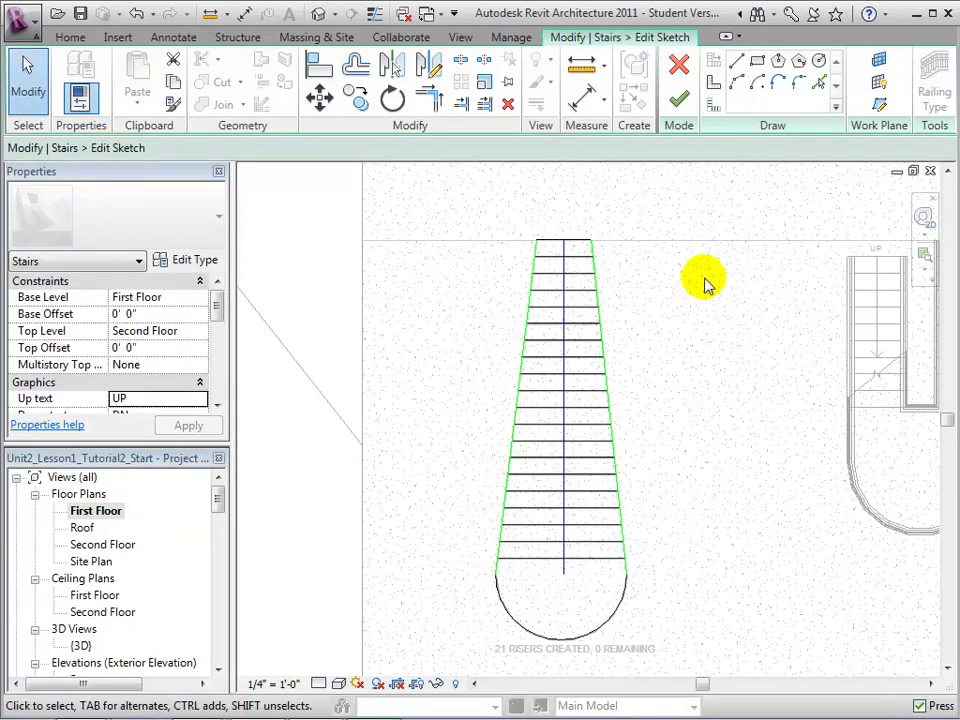
Replace the next two straight risers with progressively flatter arcs, the upper one about 6'-1" in radius, deleting the straight lines
click(712, 105)
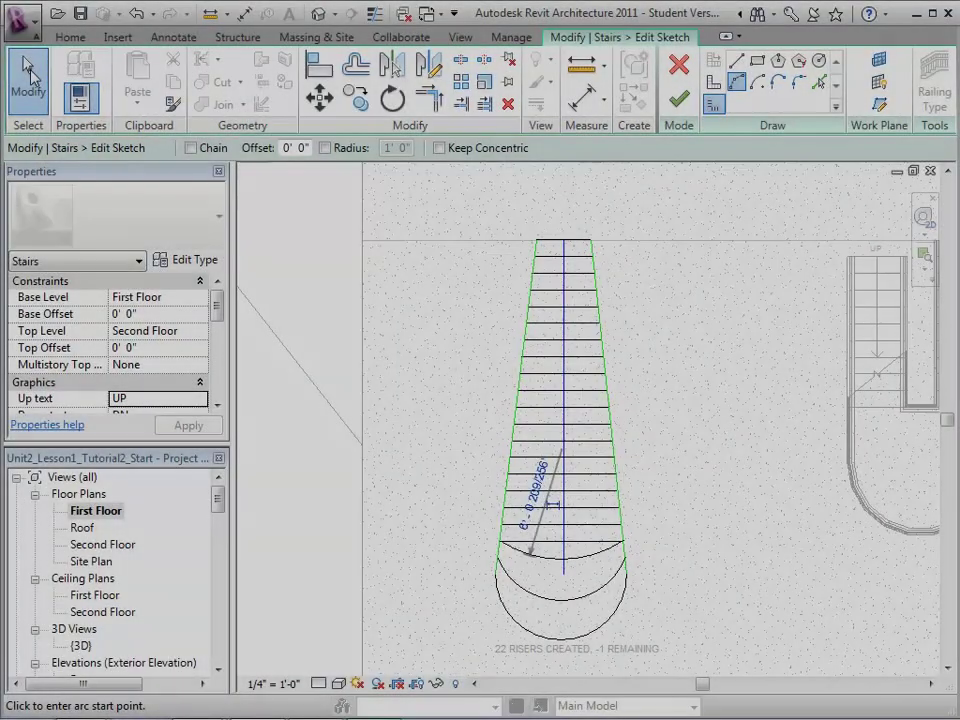
click(28, 78)
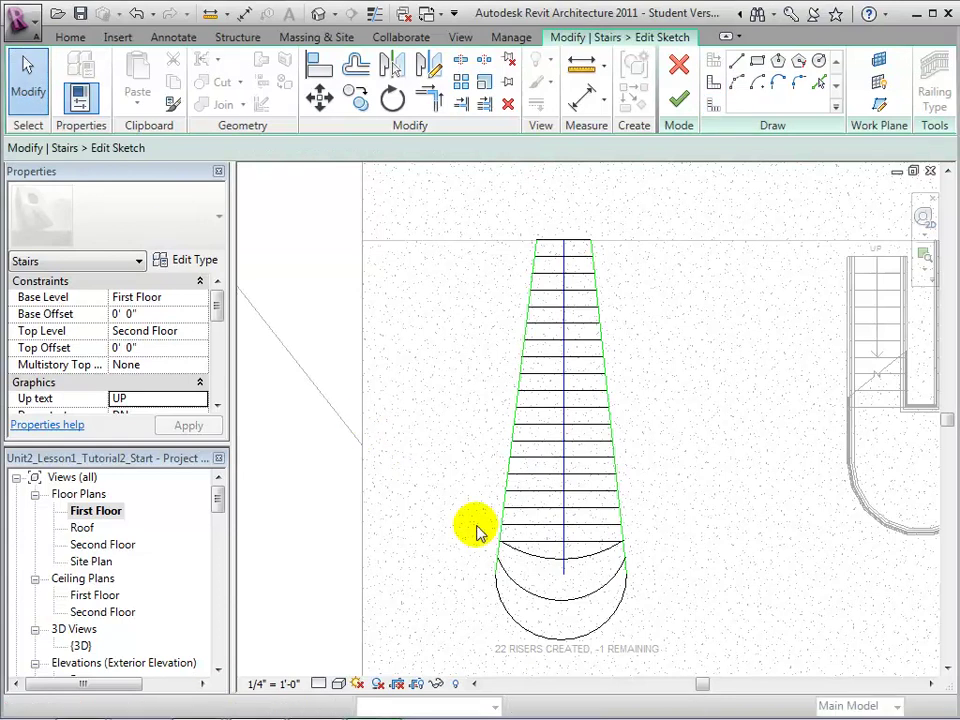
click(538, 548)
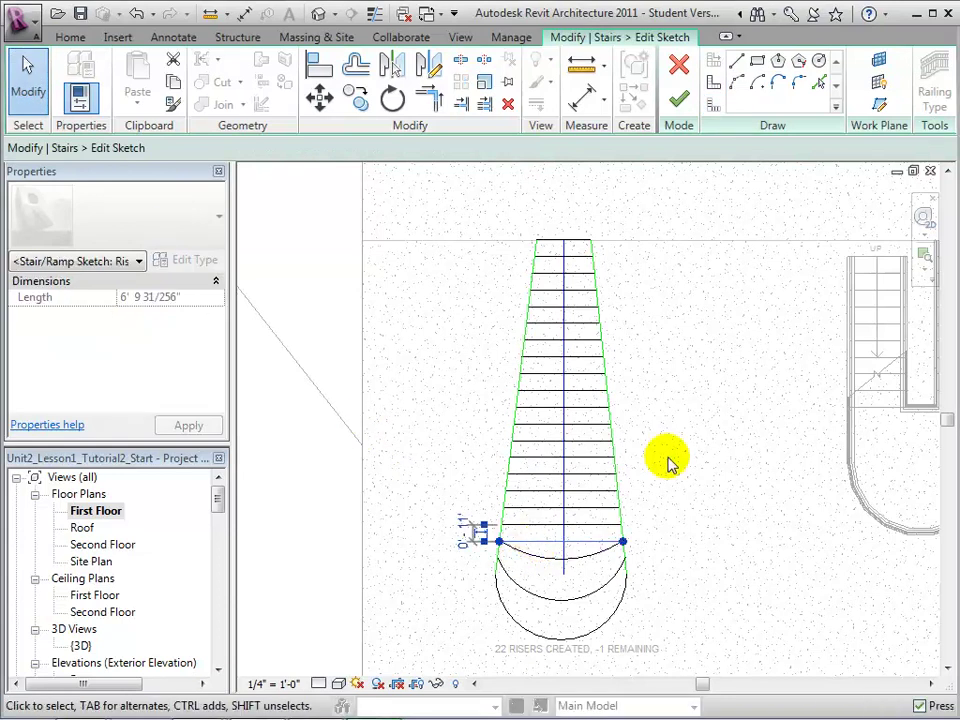
key(Delete)
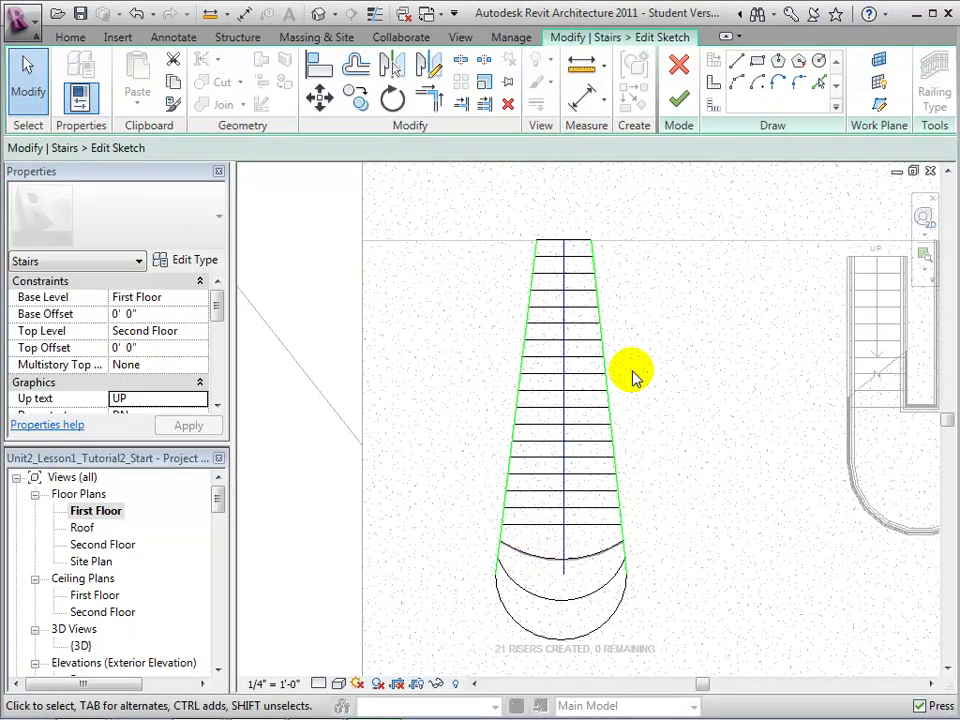
Finish the stair sketch, then view the curved bottom steps in 3D and select the stair
click(678, 100)
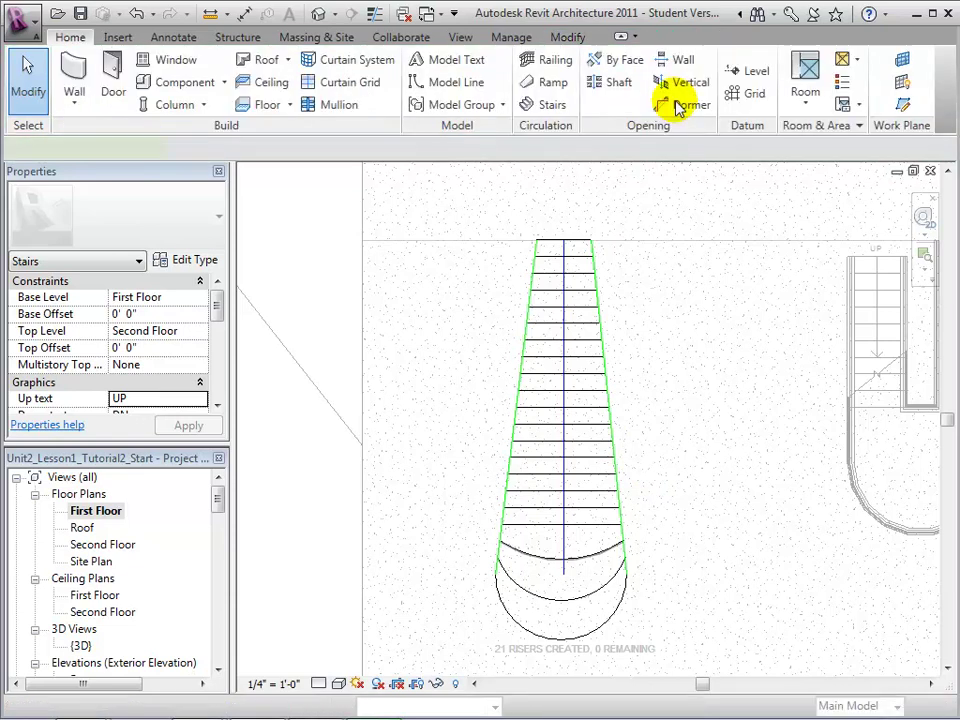
click(318, 14)
middle_drag(490, 590, 604, 603)
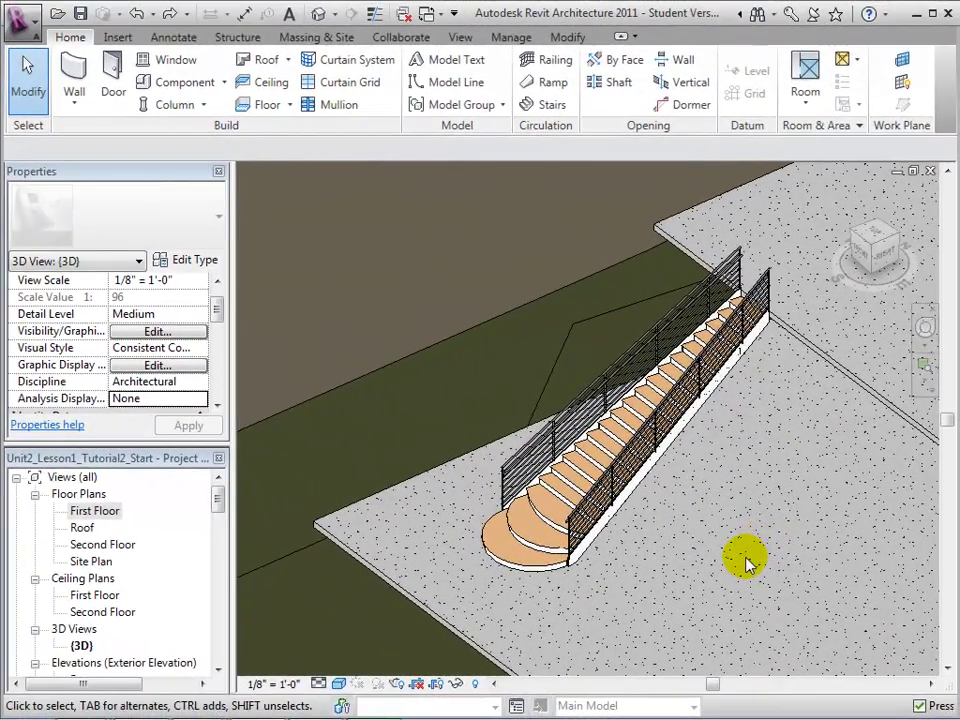
click(518, 572)
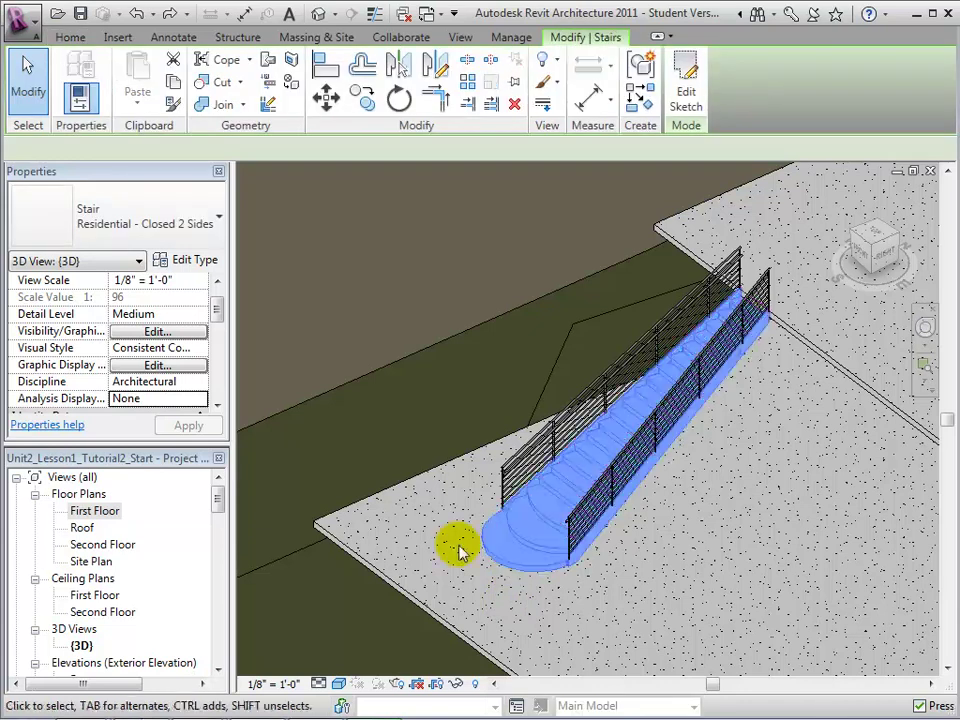
Change the tapered stair's type to Residential - Open 2 Sides and deselect it to view the stepped sides
click(219, 216)
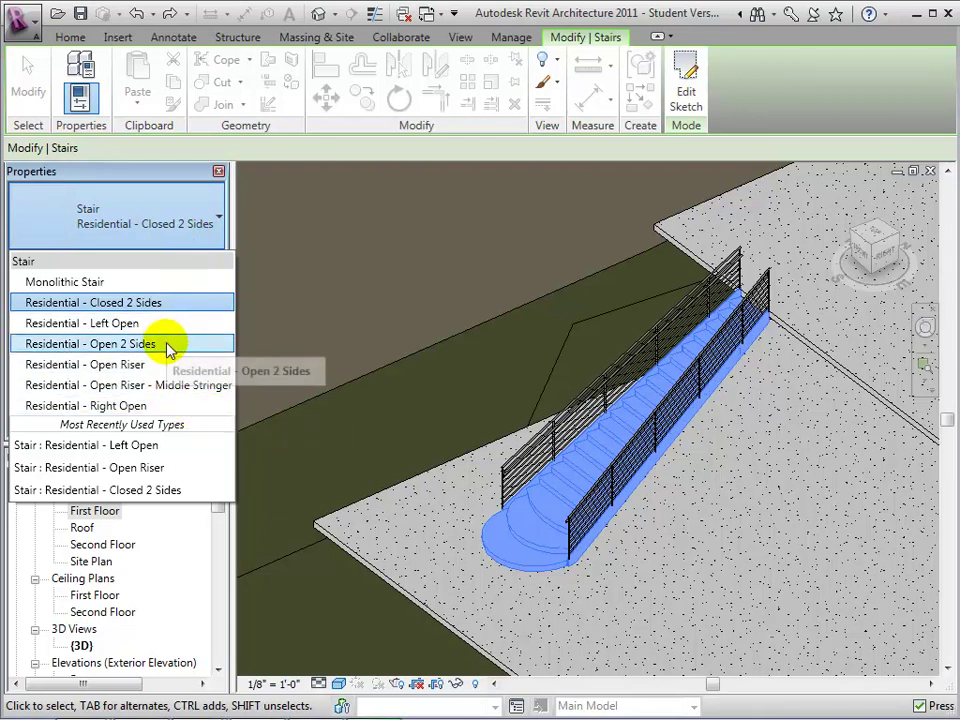
click(120, 344)
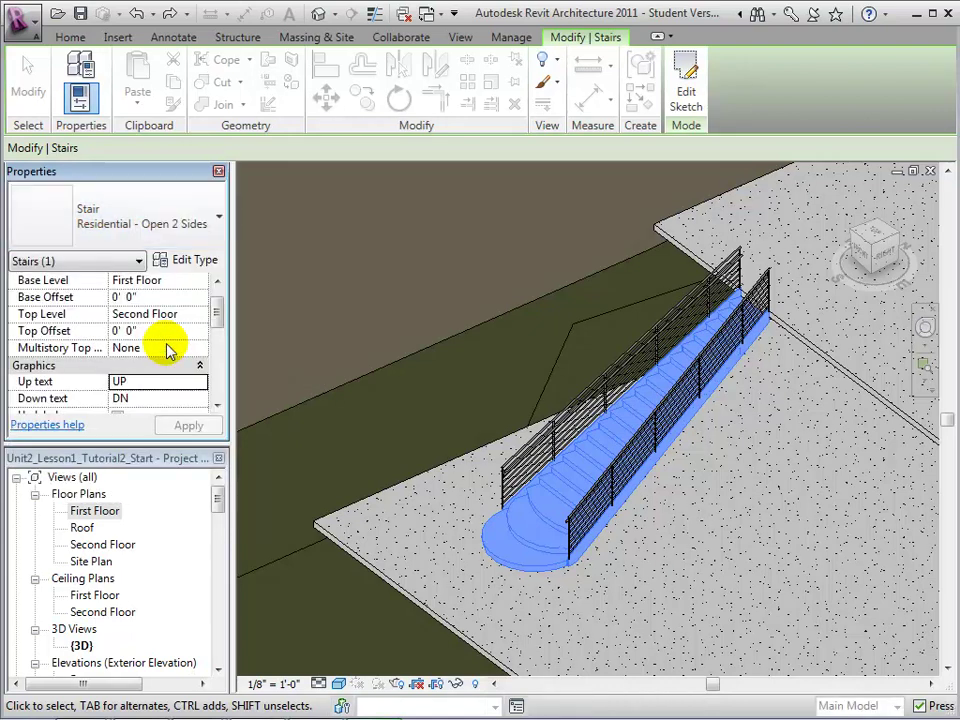
key(Escape)
click(416, 503)
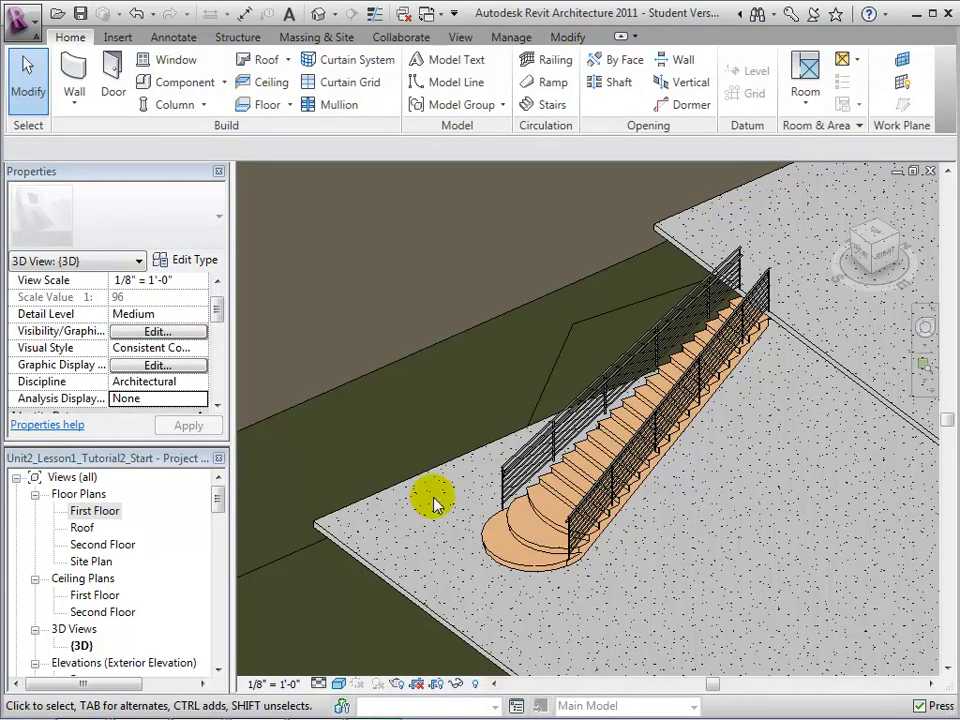
Change the tapered stair's type to Residential - Open Riser
click(513, 535)
click(214, 222)
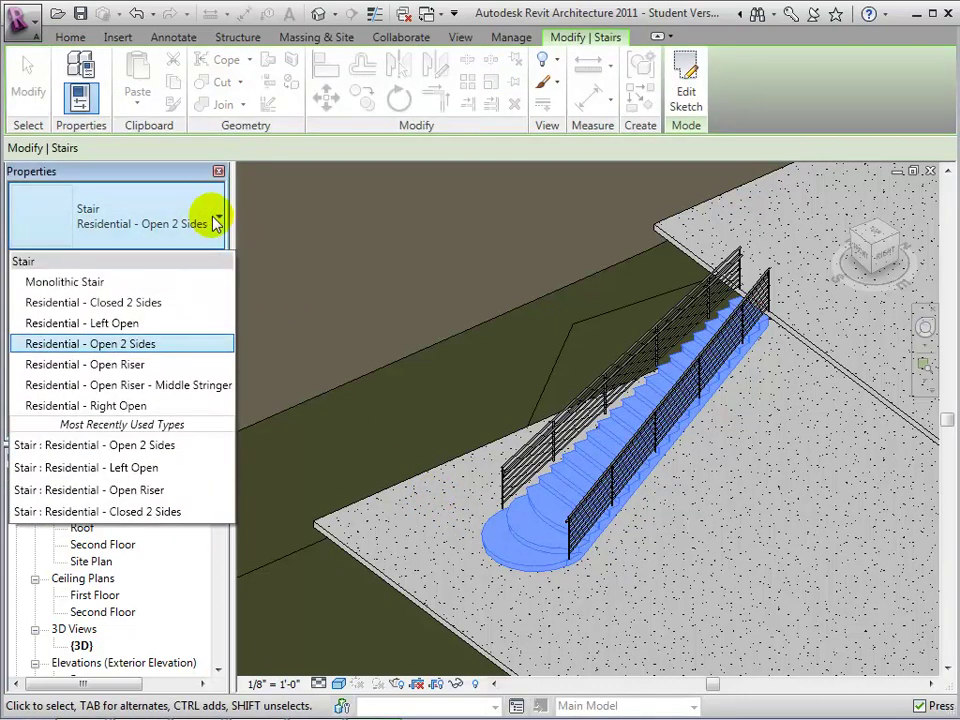
click(140, 366)
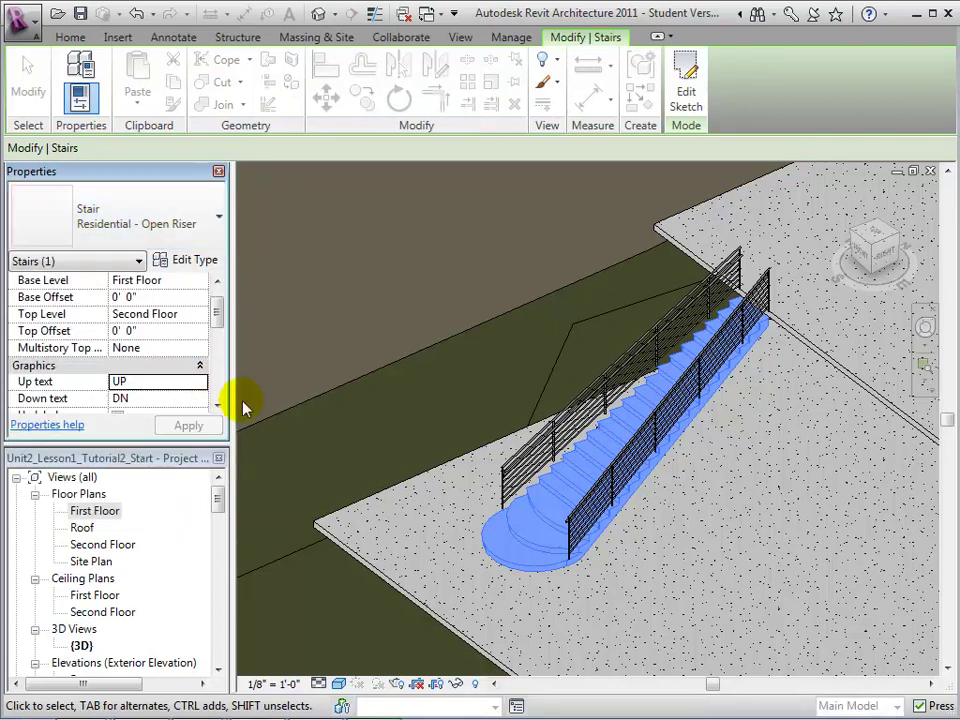
click(437, 494)
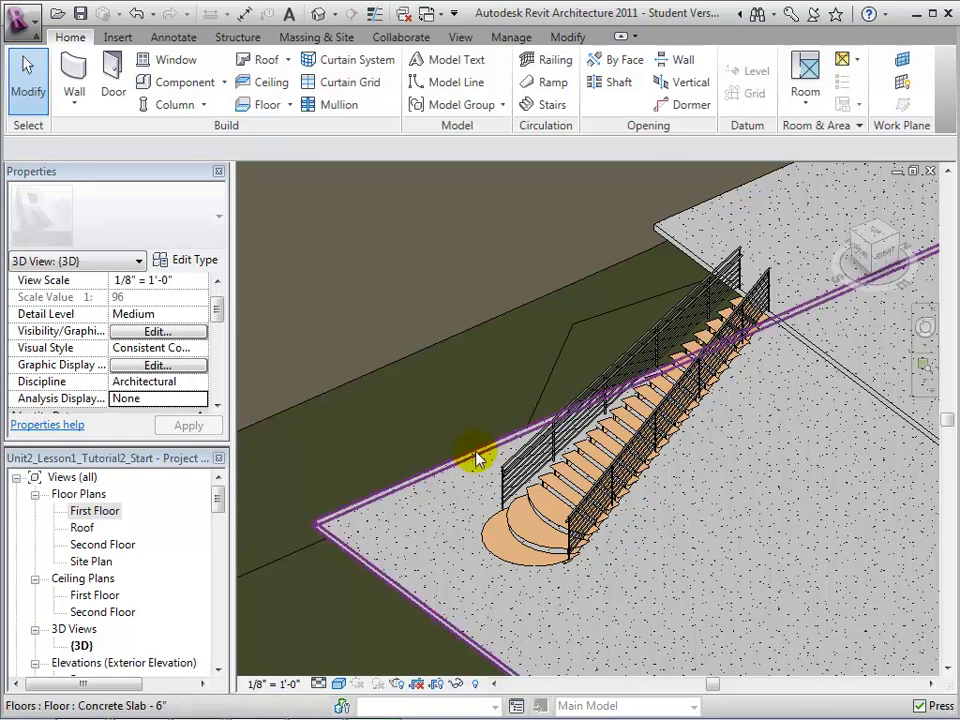
Change both railings of the tapered stair to the Guardrail - Rectangular type
click(518, 463)
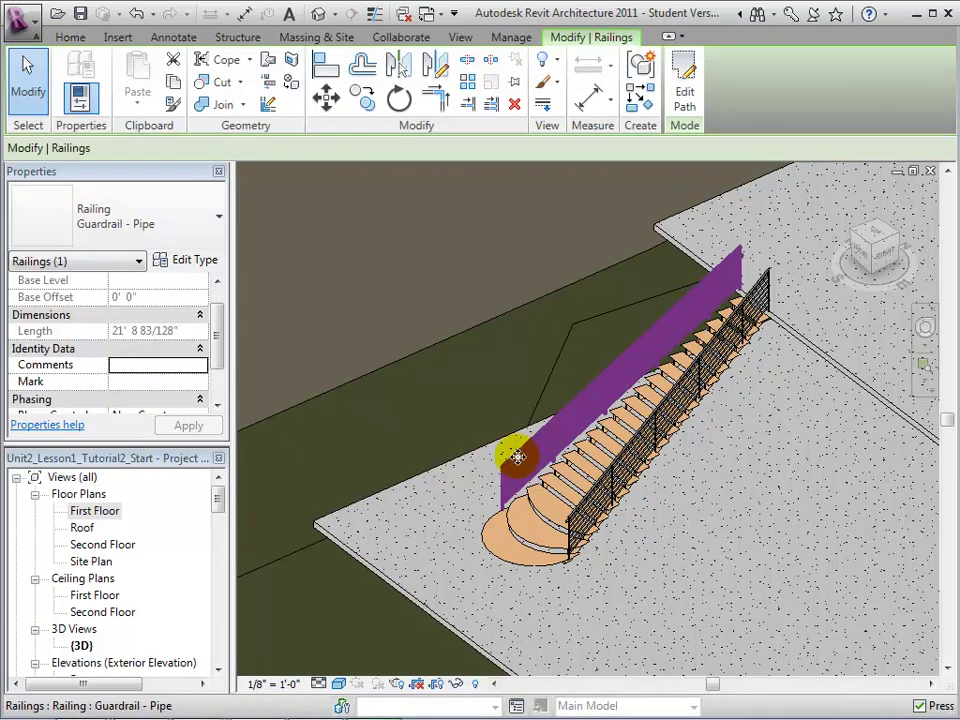
click(194, 244)
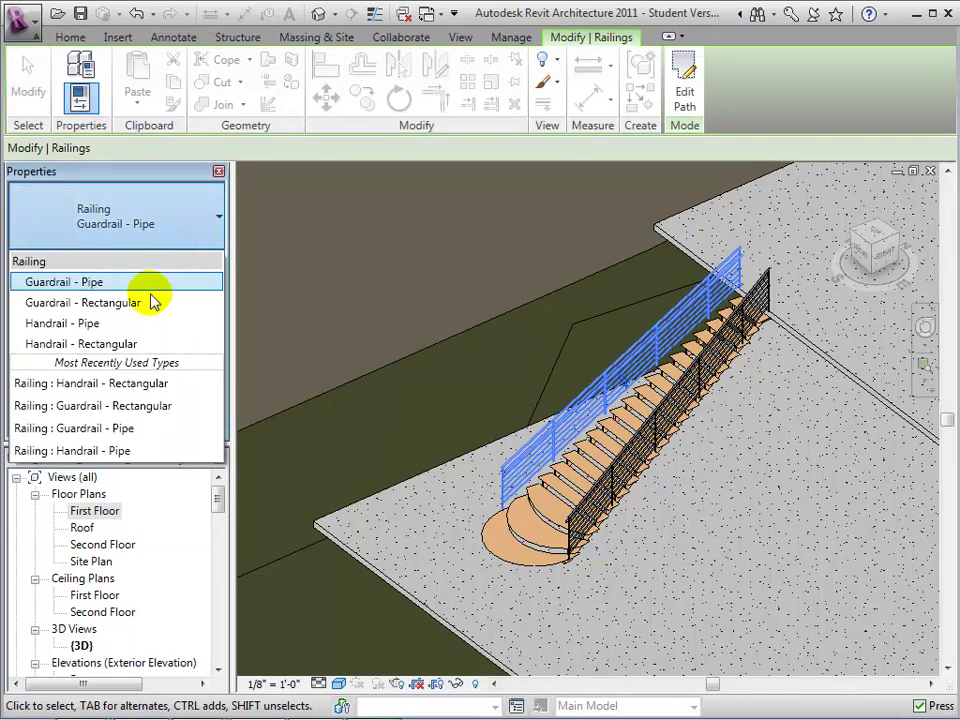
click(142, 303)
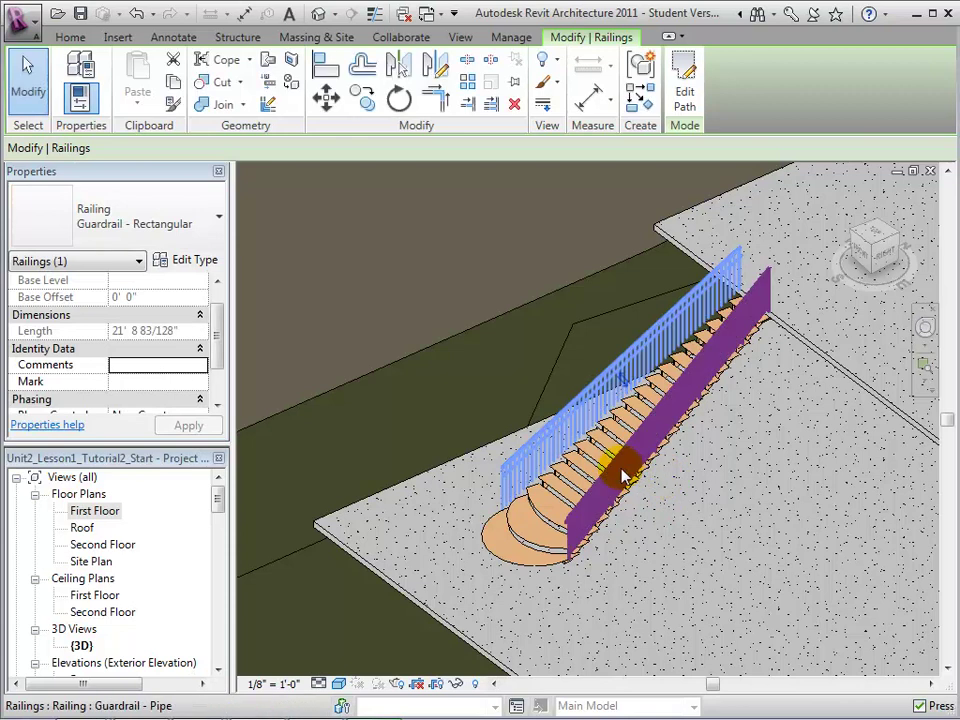
click(622, 534)
click(193, 221)
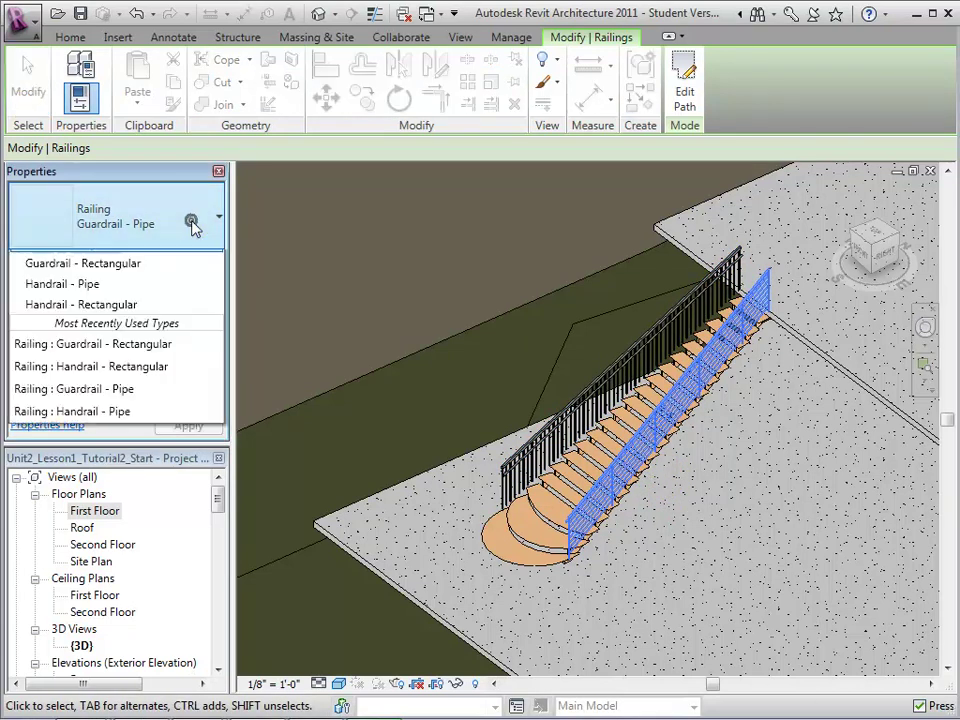
click(132, 302)
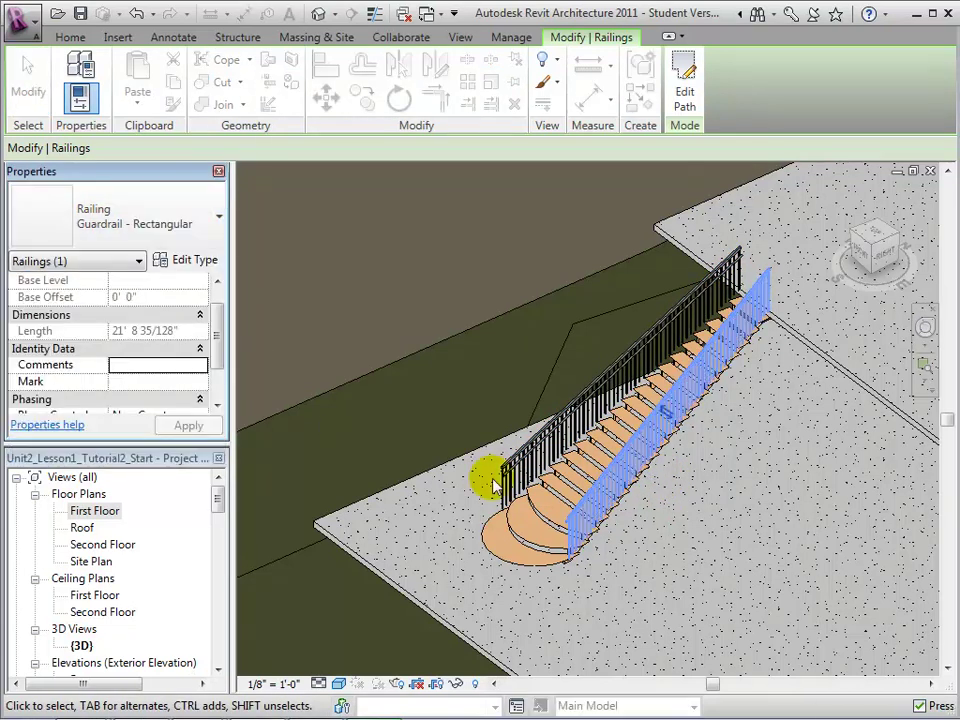
click(752, 480)
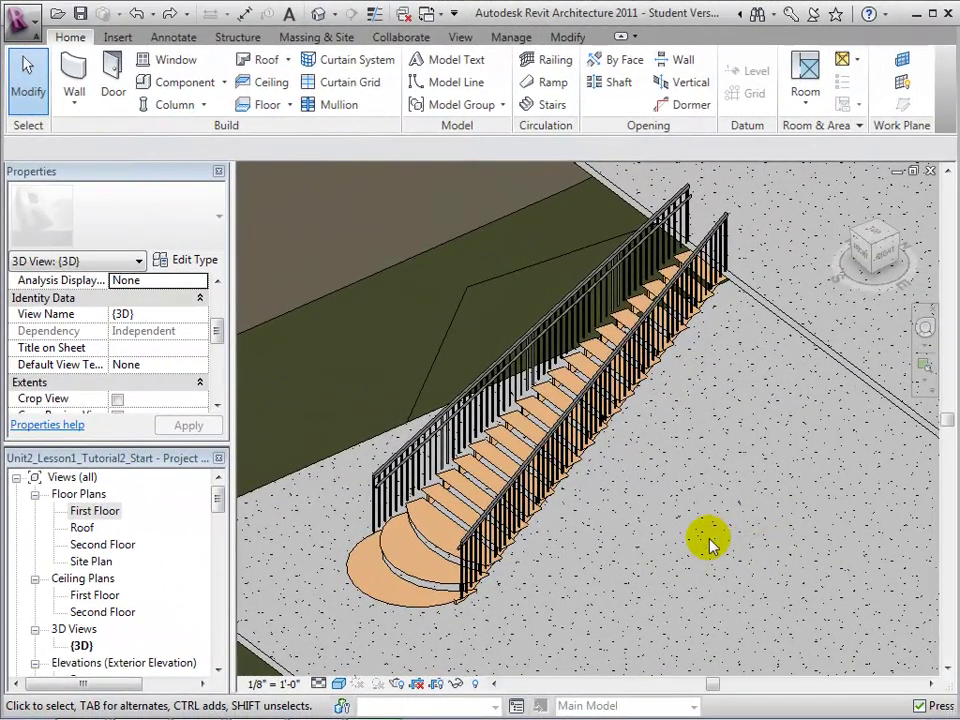
Start a new stair in the First Floor plan and duplicate the Residential - Open Riser type as "Residential - Open Riser - Steep"
double_click(107, 516)
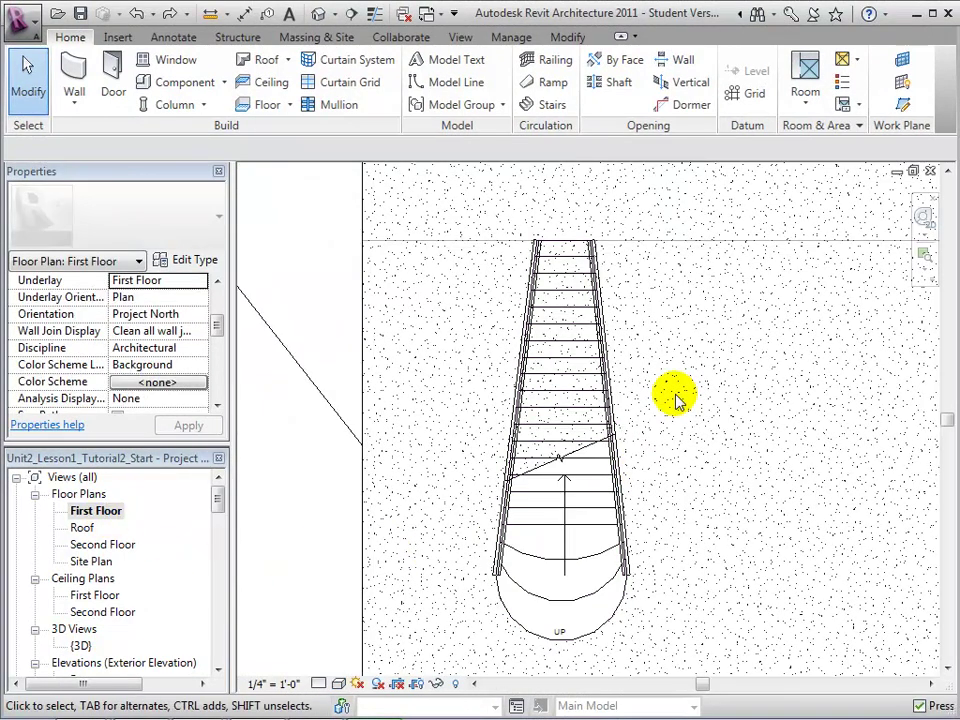
click(553, 106)
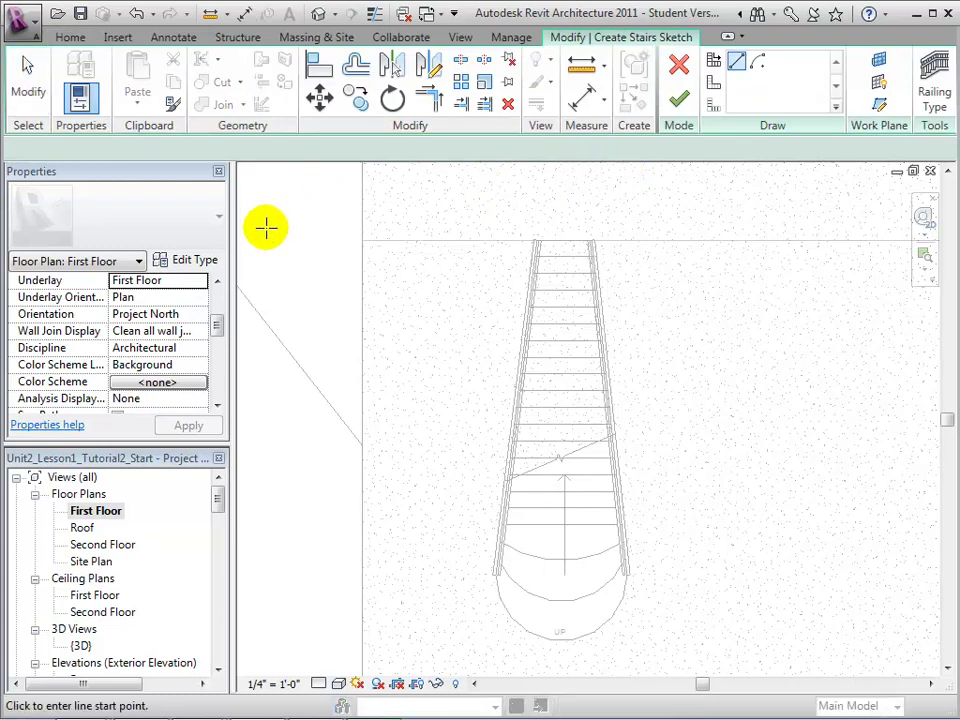
click(196, 265)
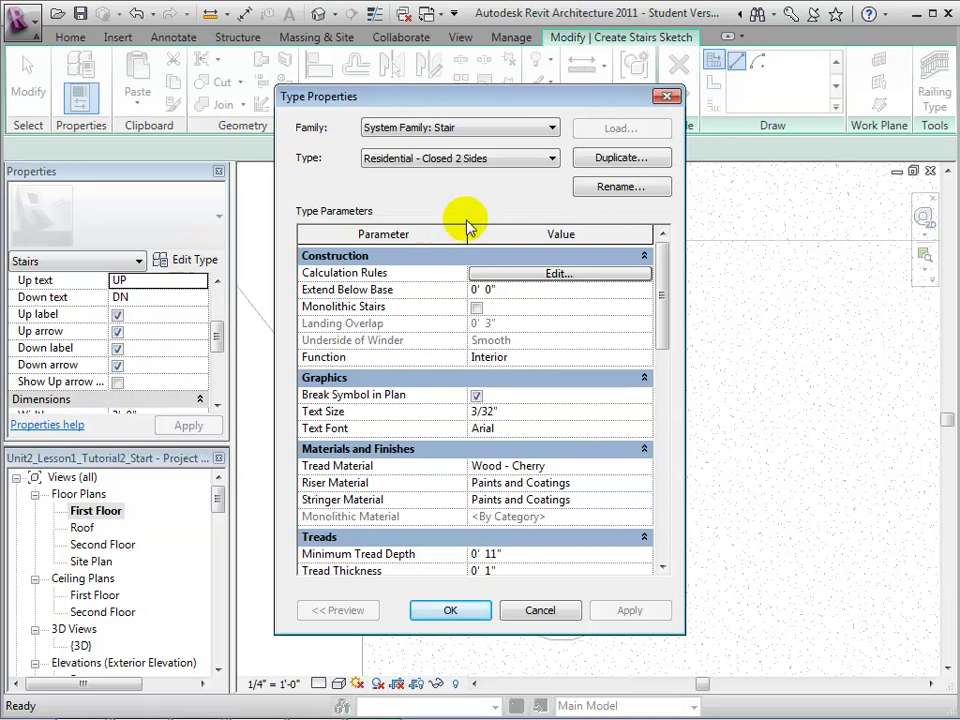
click(553, 160)
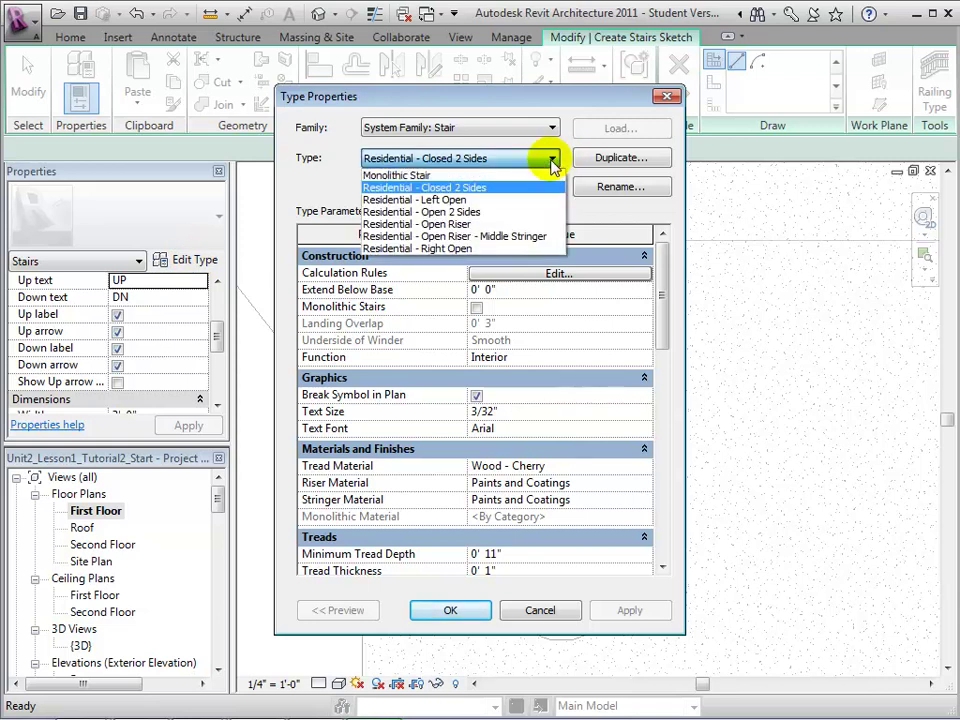
click(495, 226)
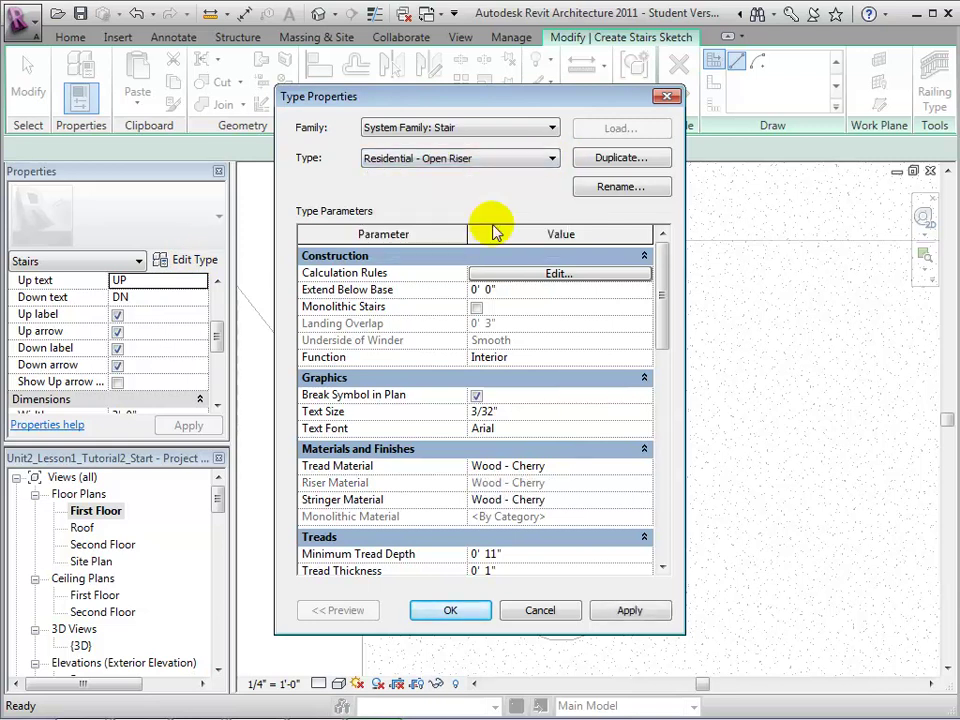
click(612, 160)
click(564, 352)
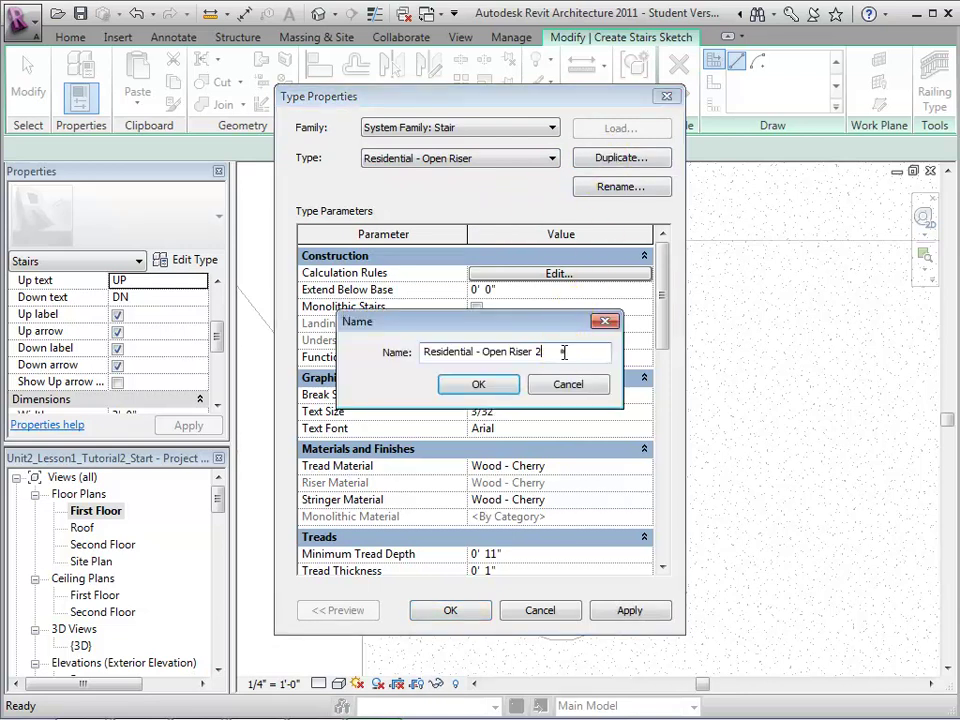
key(BackSpace)
text(- Steep)
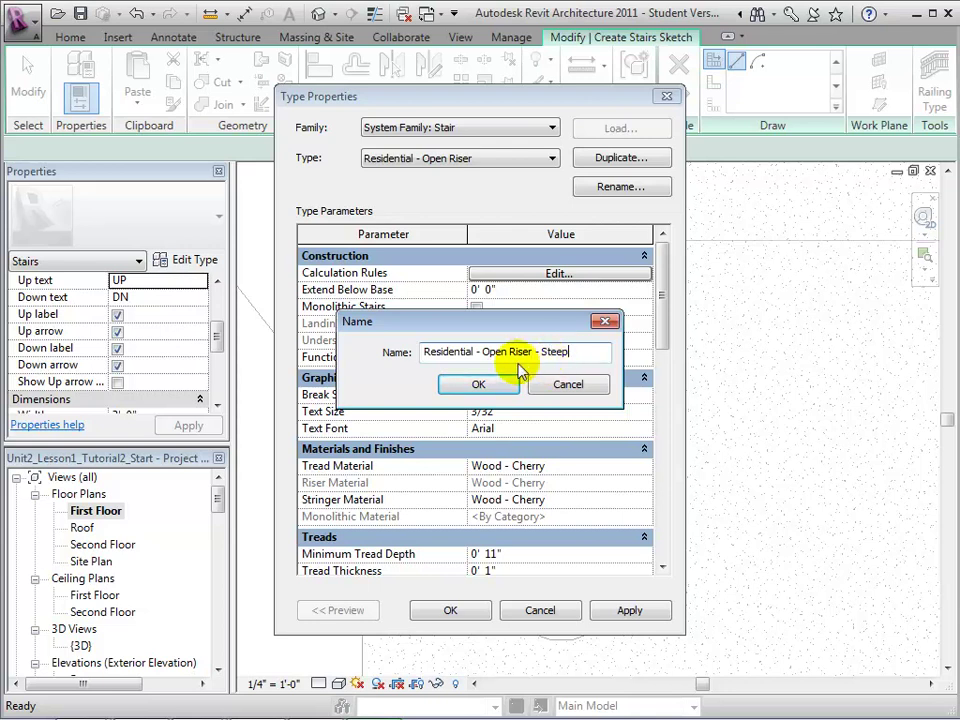
click(479, 385)
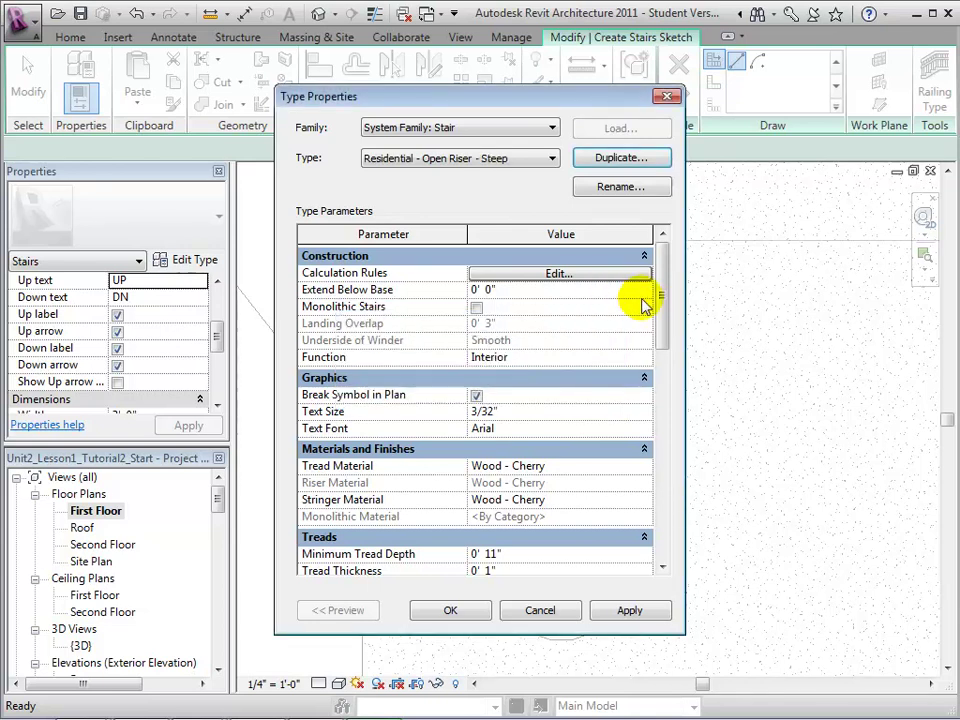
Set the steep stair type's minimum tread depth to 8" and maximum riser height to 11", and accept the type properties
drag(660, 290, 677, 369)
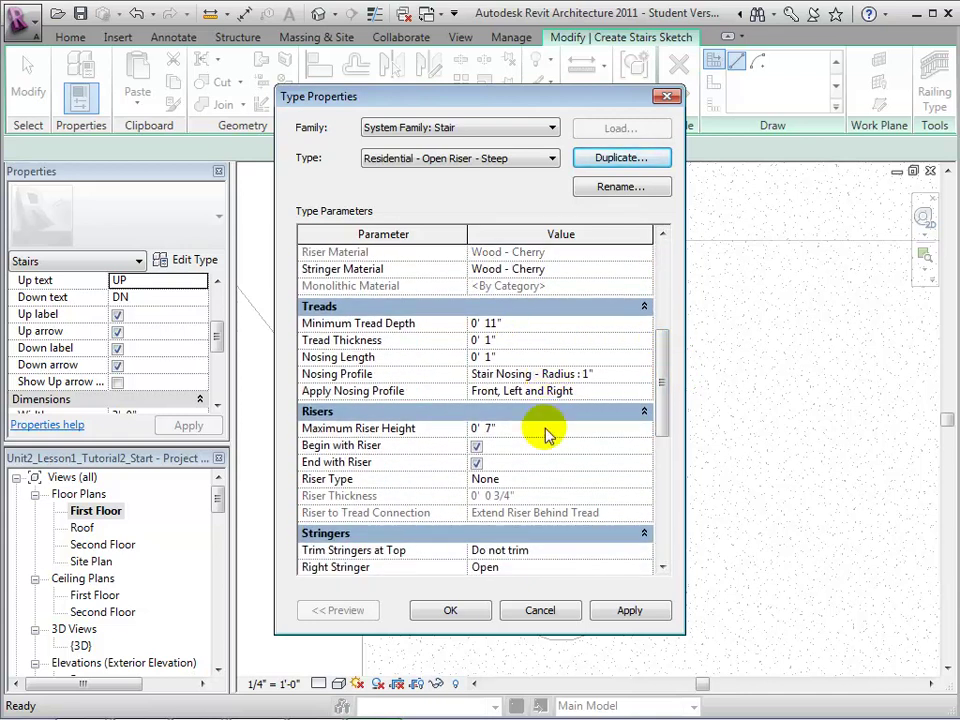
click(494, 325)
click(601, 325)
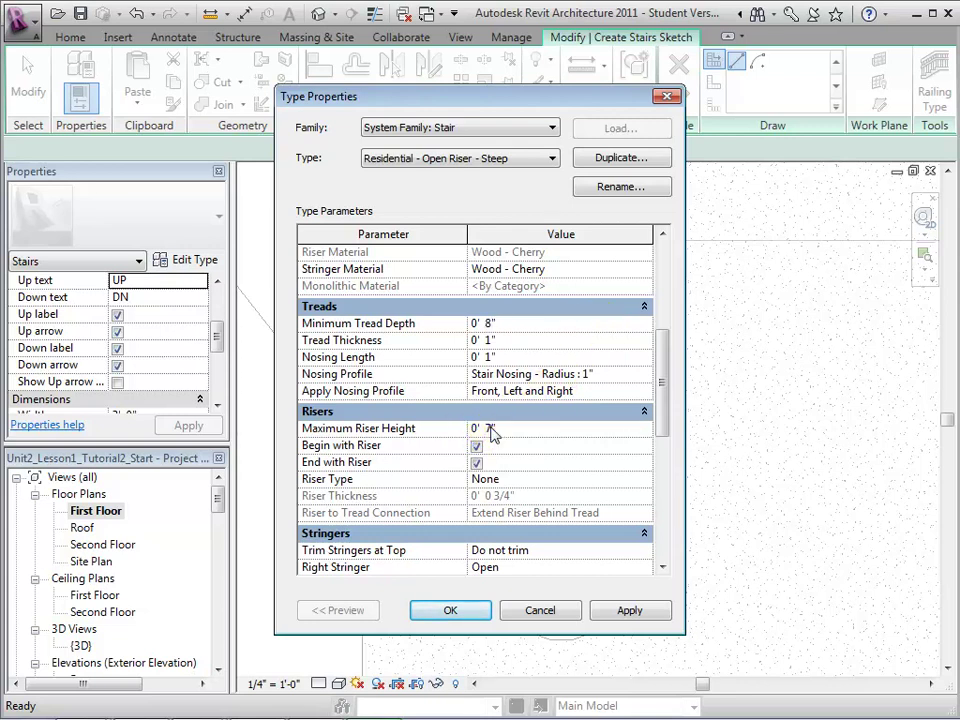
click(549, 418)
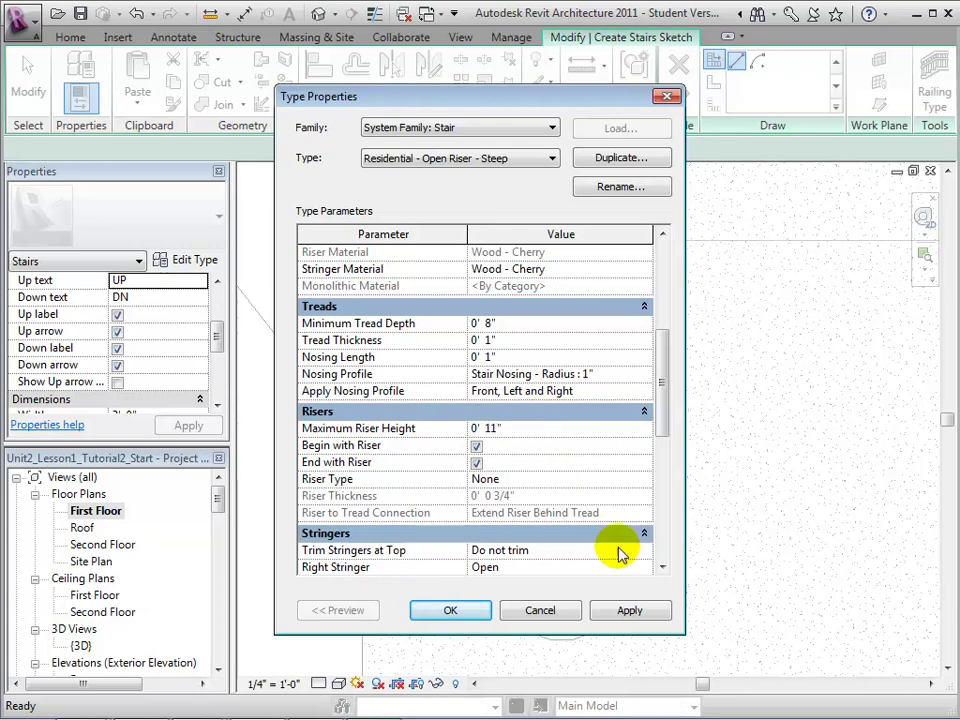
click(629, 610)
click(448, 612)
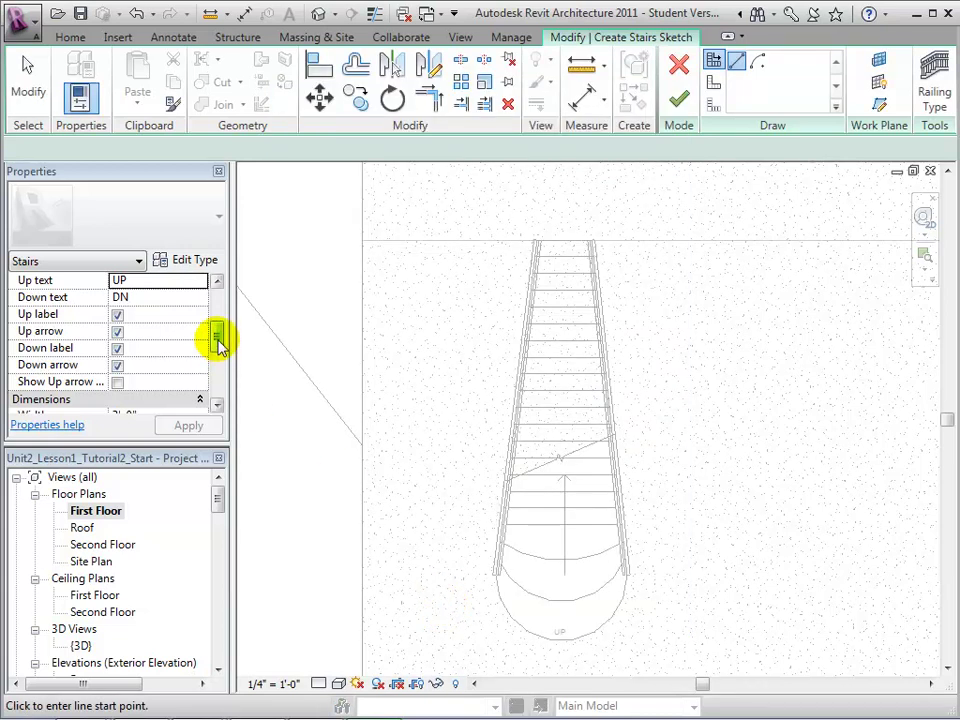
Sketch a straight vertical run of 14 risers, 3'-0" wide, beside the tapered stair in plan and finish the stair
drag(219, 345, 219, 362)
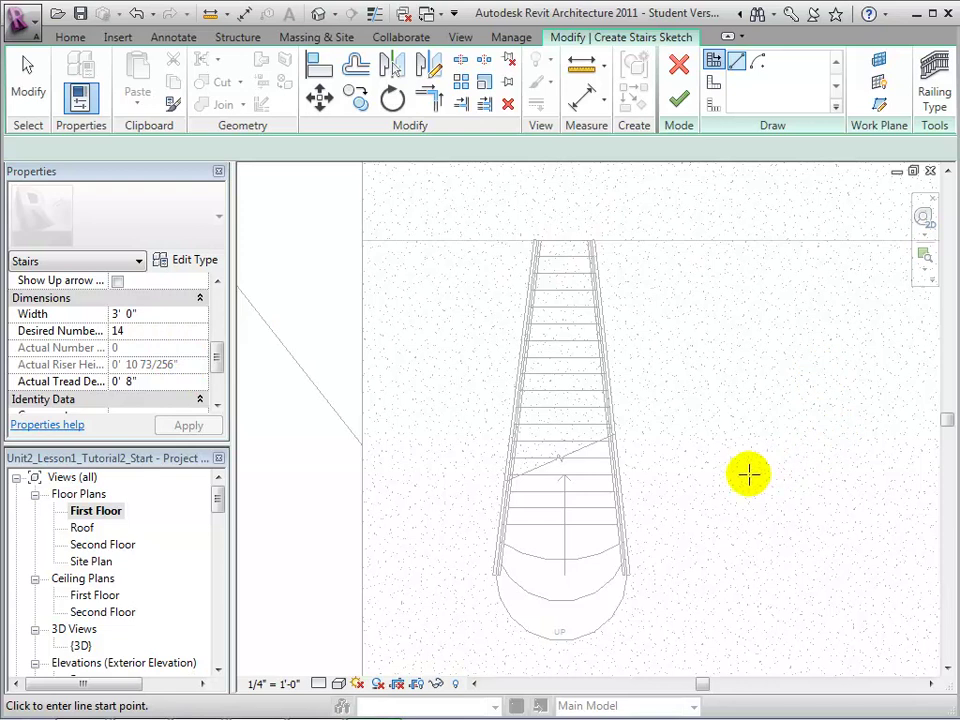
click(708, 480)
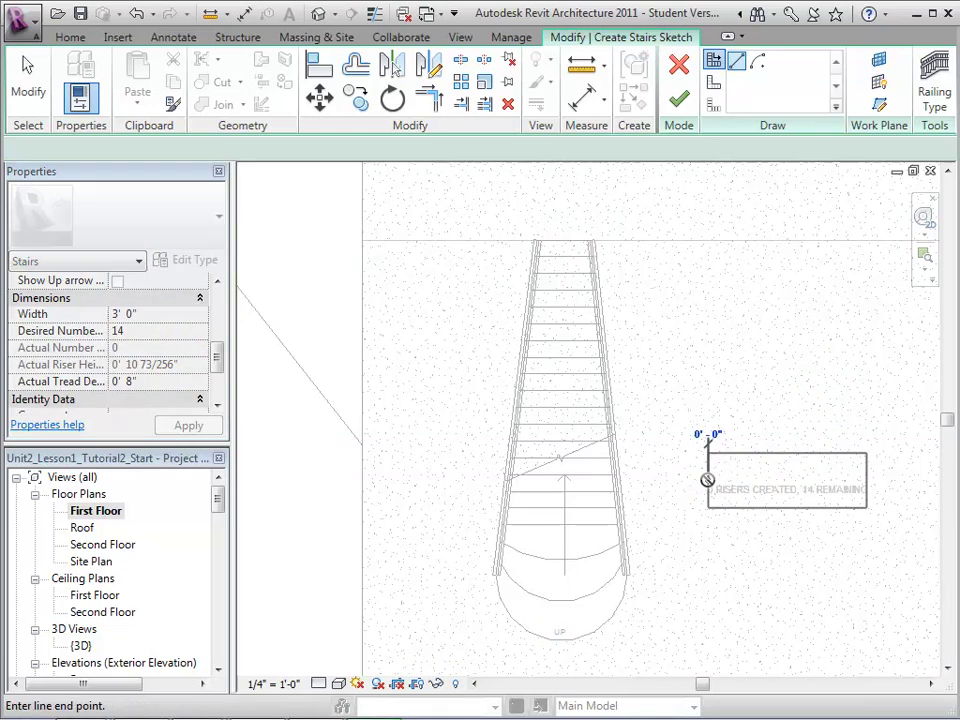
click(705, 318)
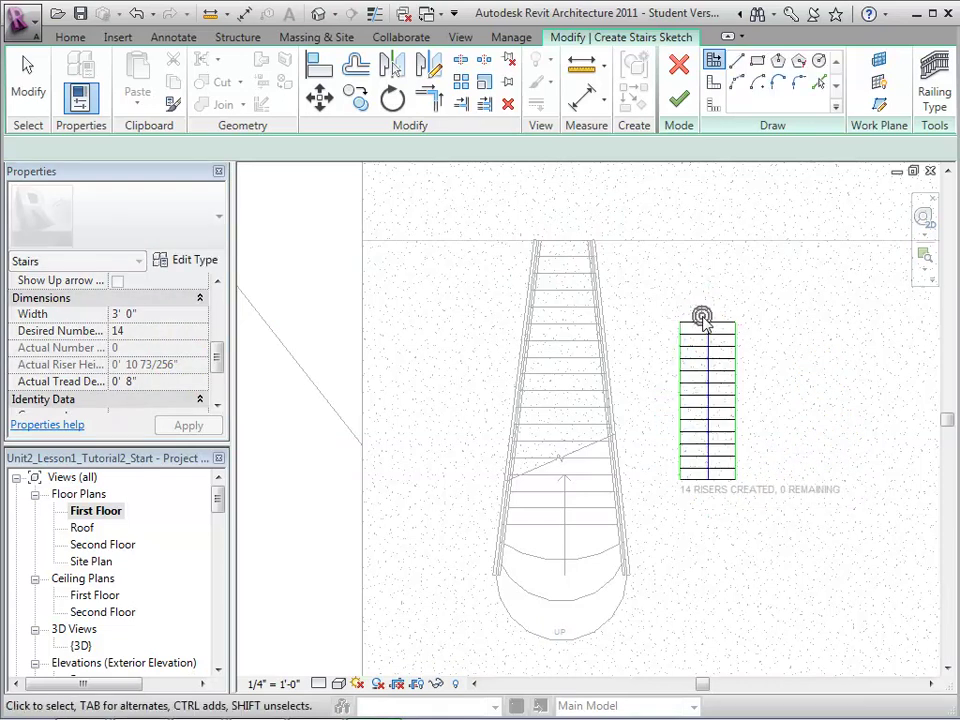
click(679, 97)
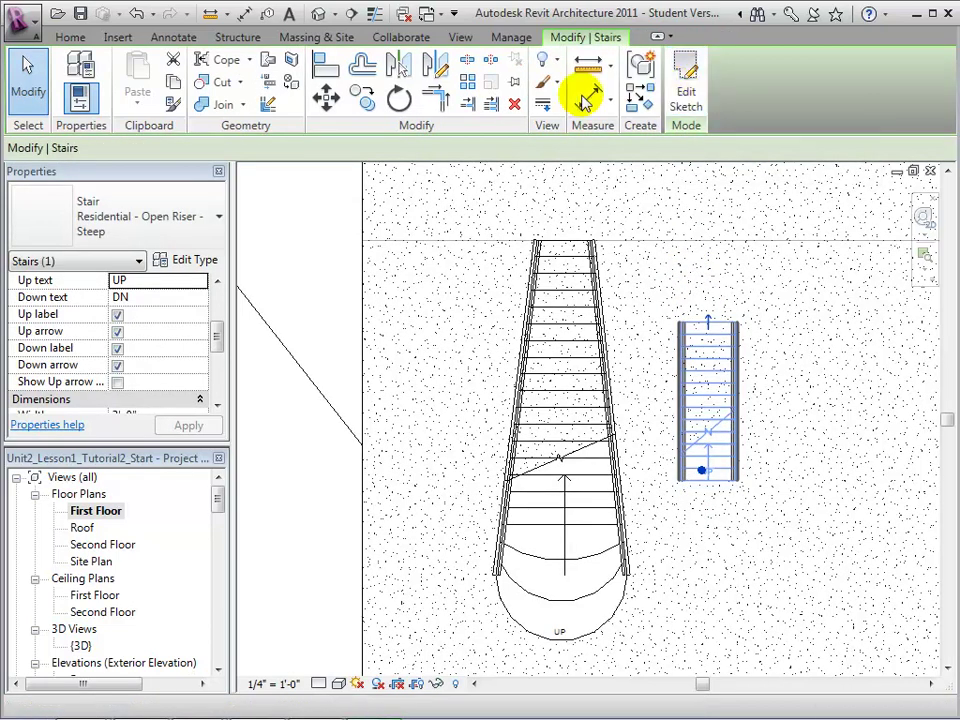
Move the steep stair straight up so its top riser meets the floor edge line at the tapered stair's head, and view it in 3D
click(326, 97)
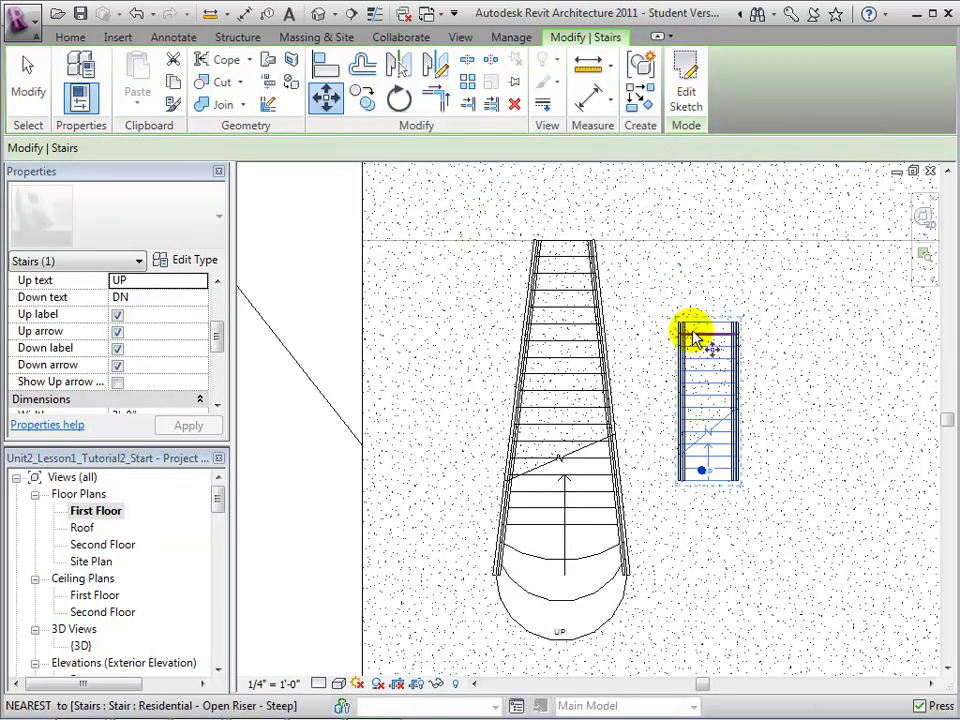
click(706, 322)
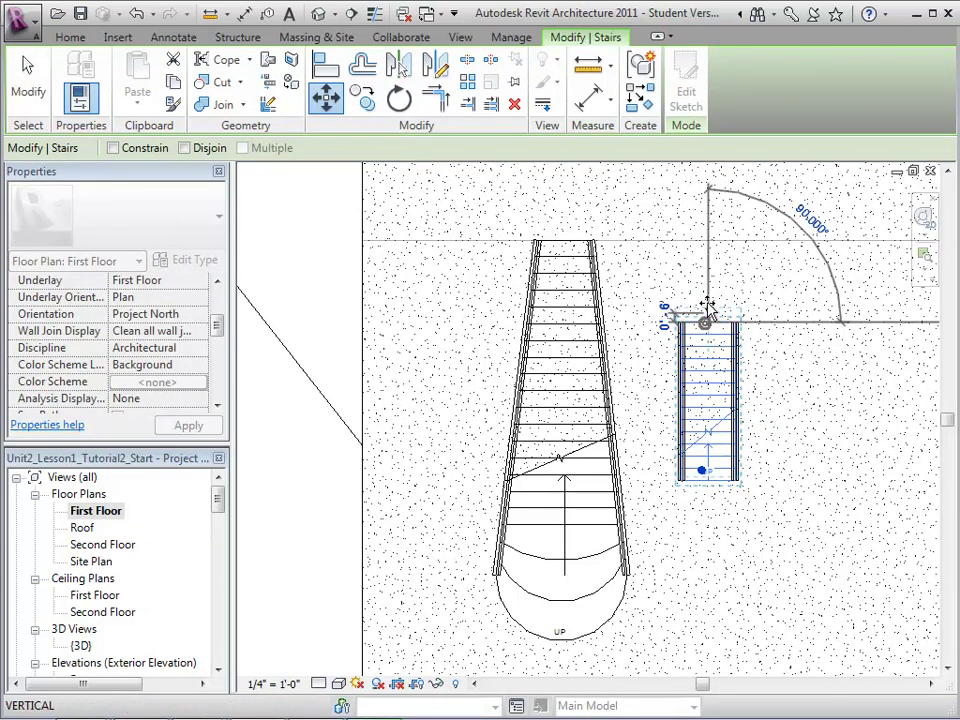
click(706, 242)
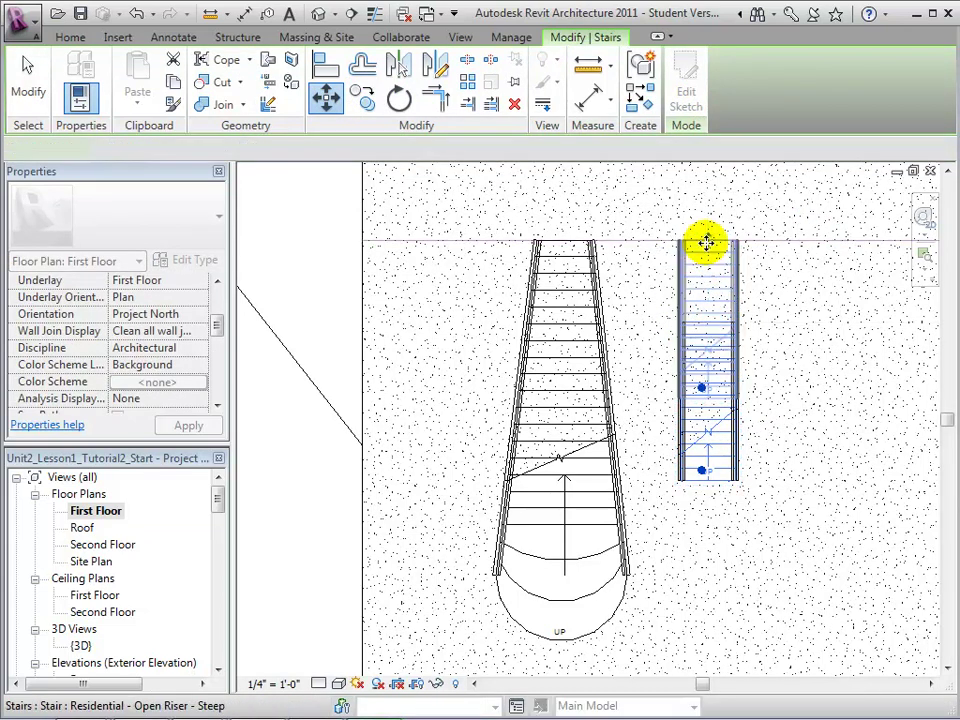
click(762, 274)
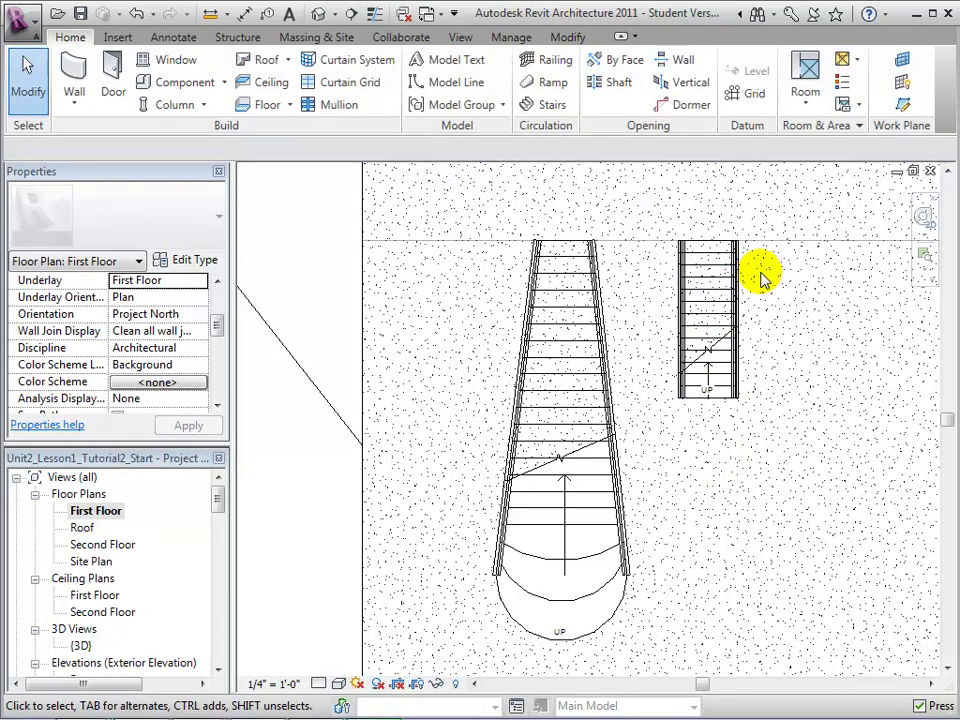
click(320, 17)
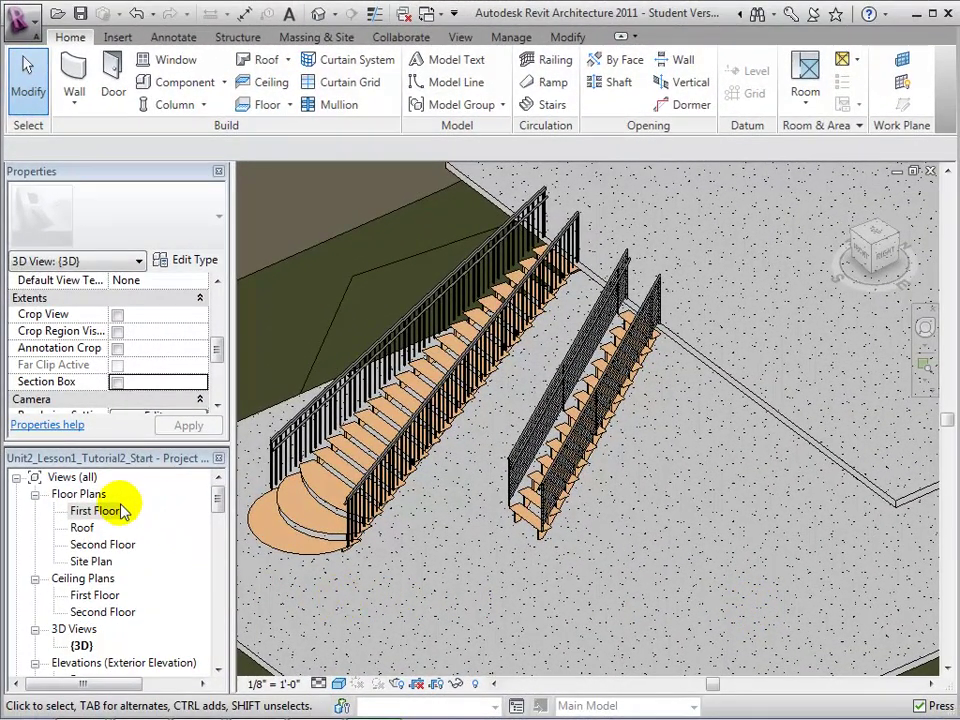
In the First Floor plan, sketch a new curved stair of 21 risers, radius about 4'-1", centered on the floor edge line, and finish it
click(108, 512)
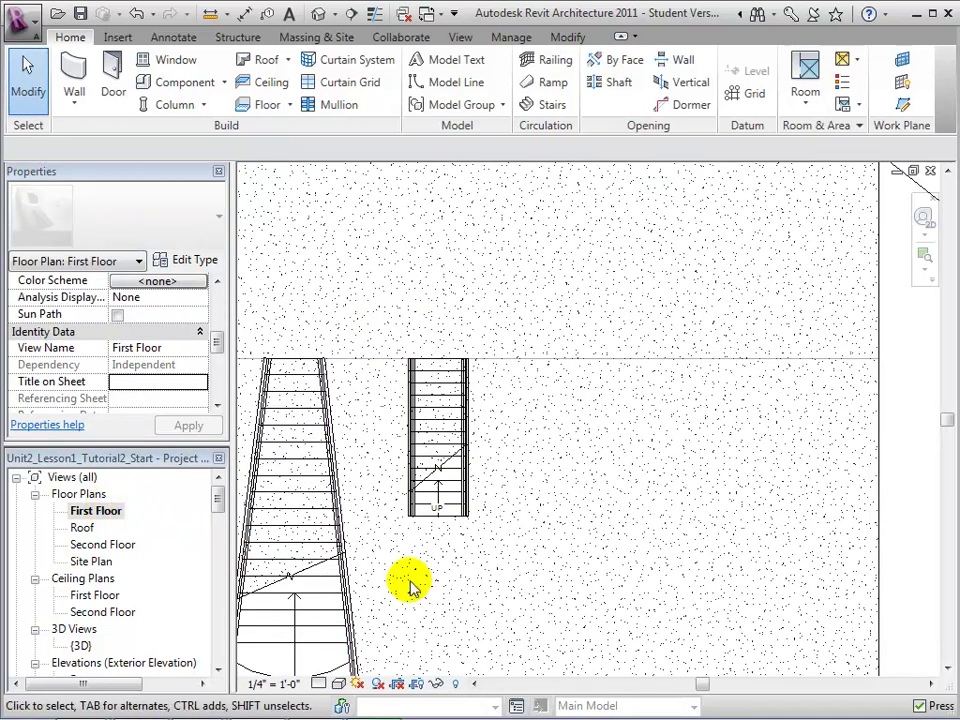
click(547, 110)
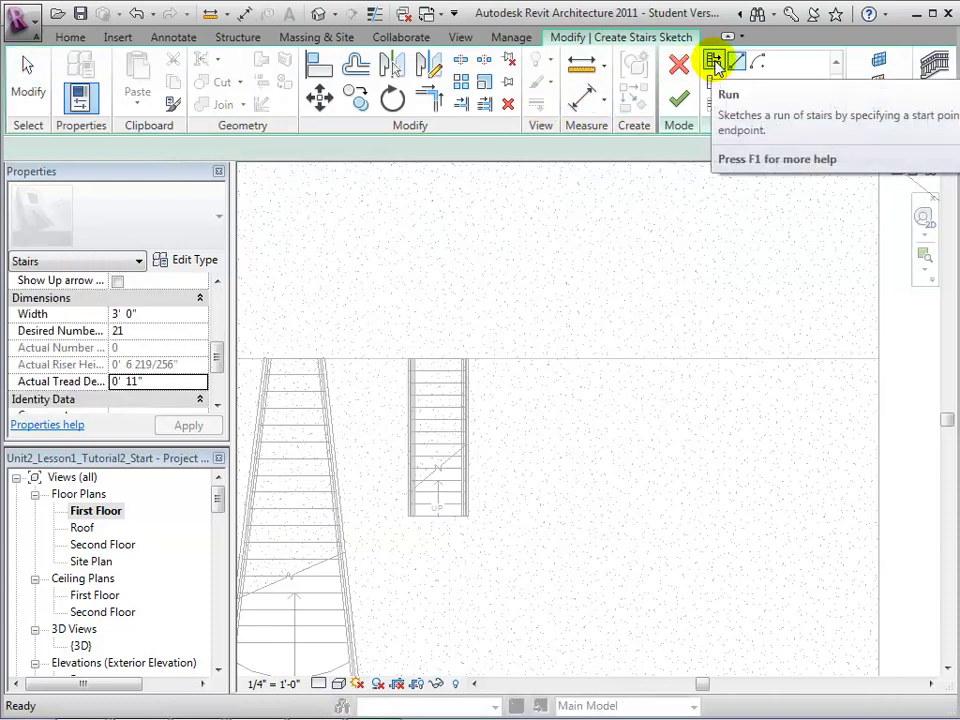
click(757, 64)
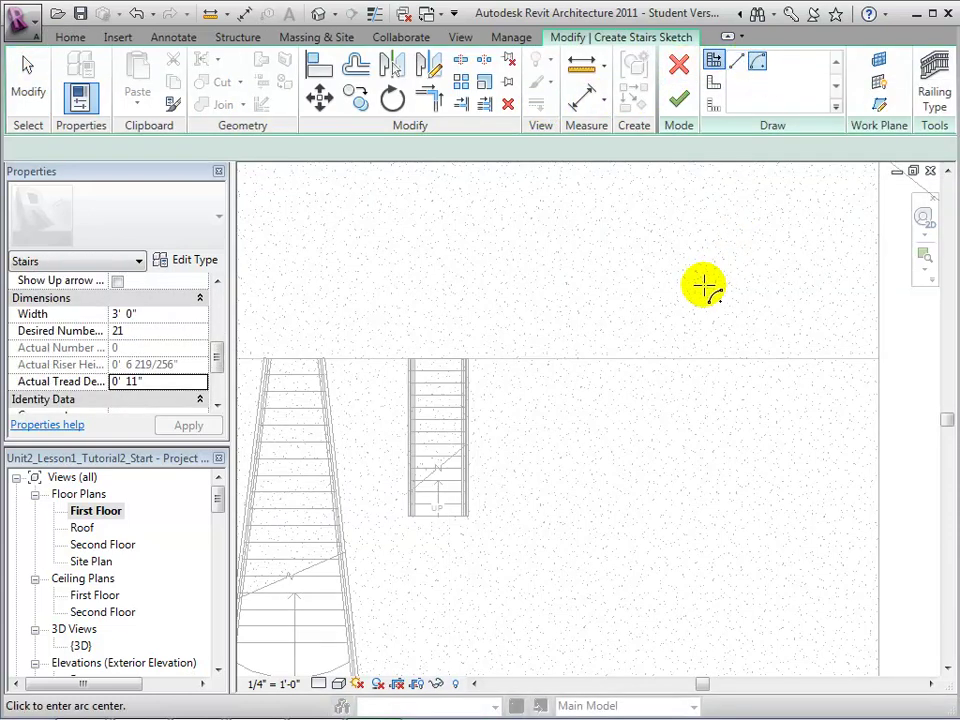
click(638, 362)
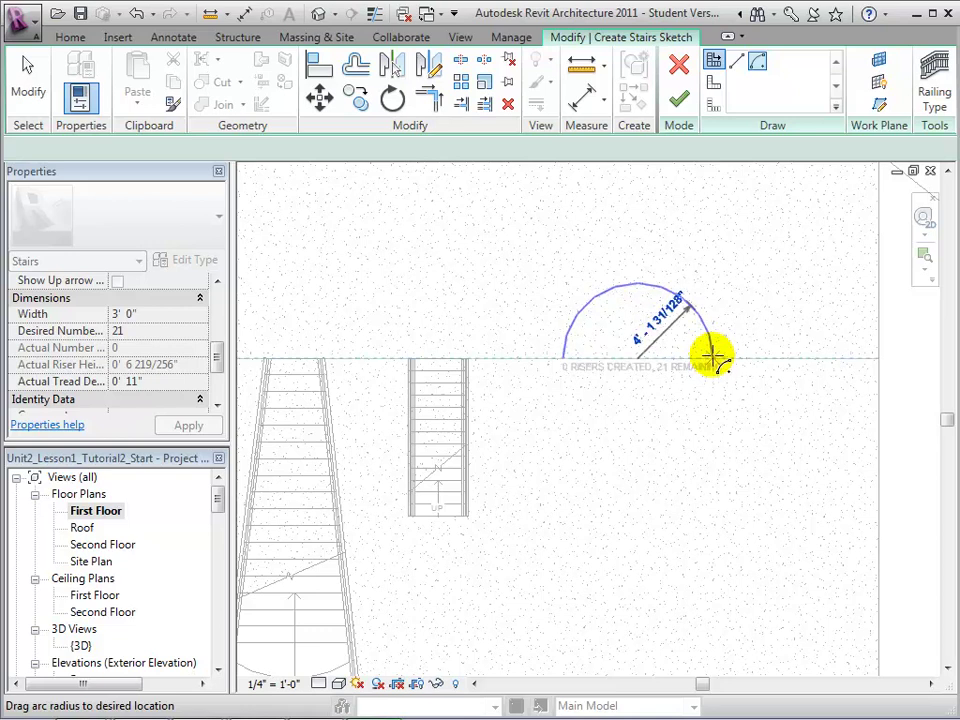
click(712, 358)
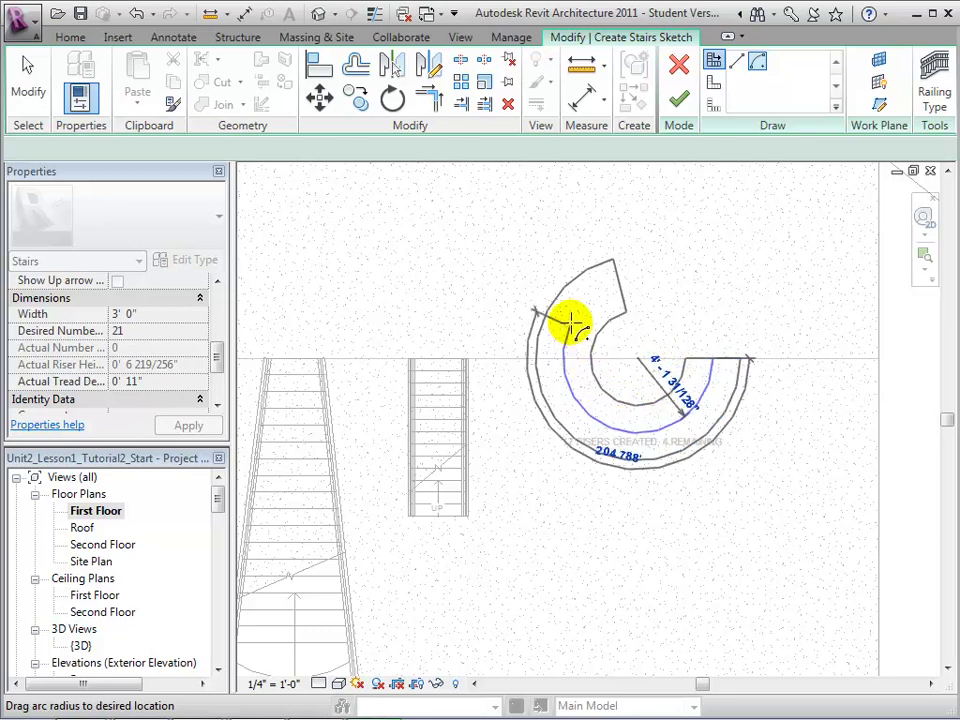
click(635, 289)
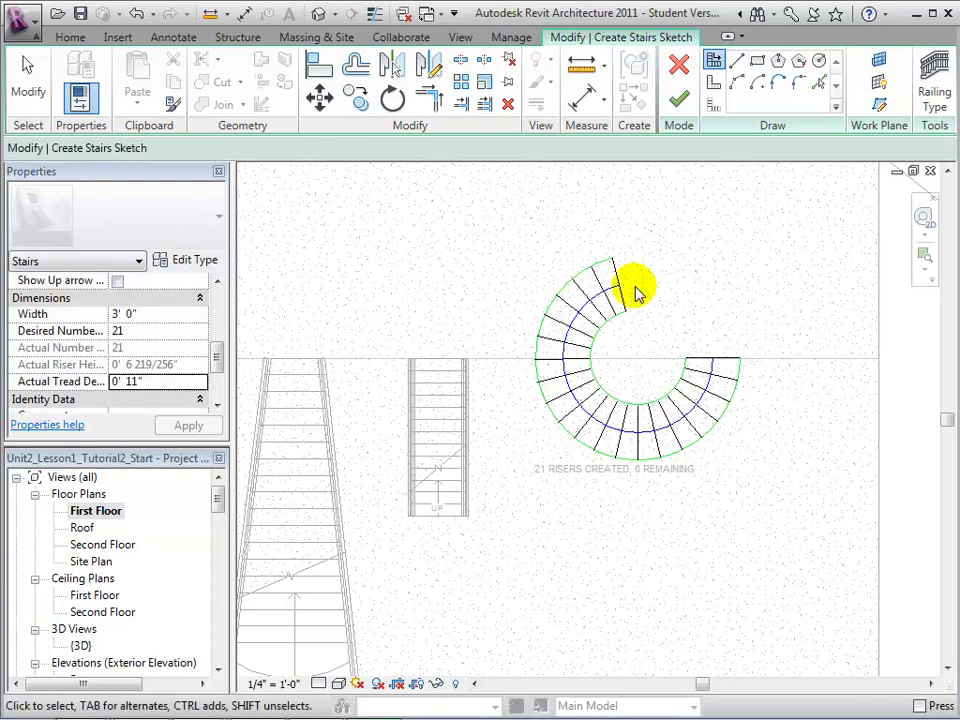
click(680, 101)
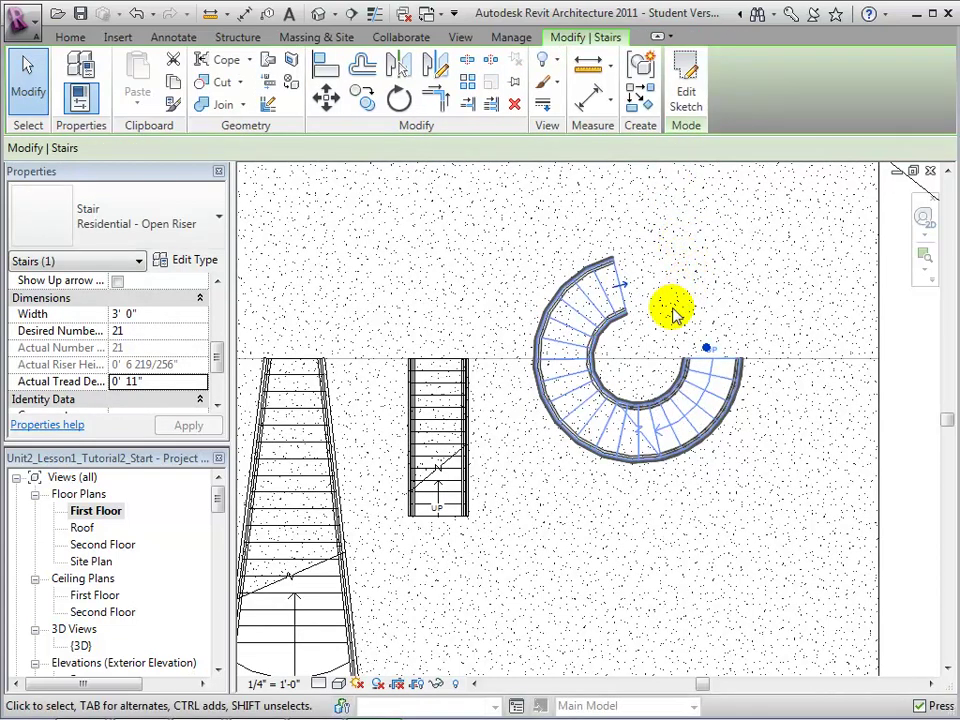
Flip the 21-riser curved stair's up direction and examine it in 3D from the side
click(621, 287)
click(621, 287)
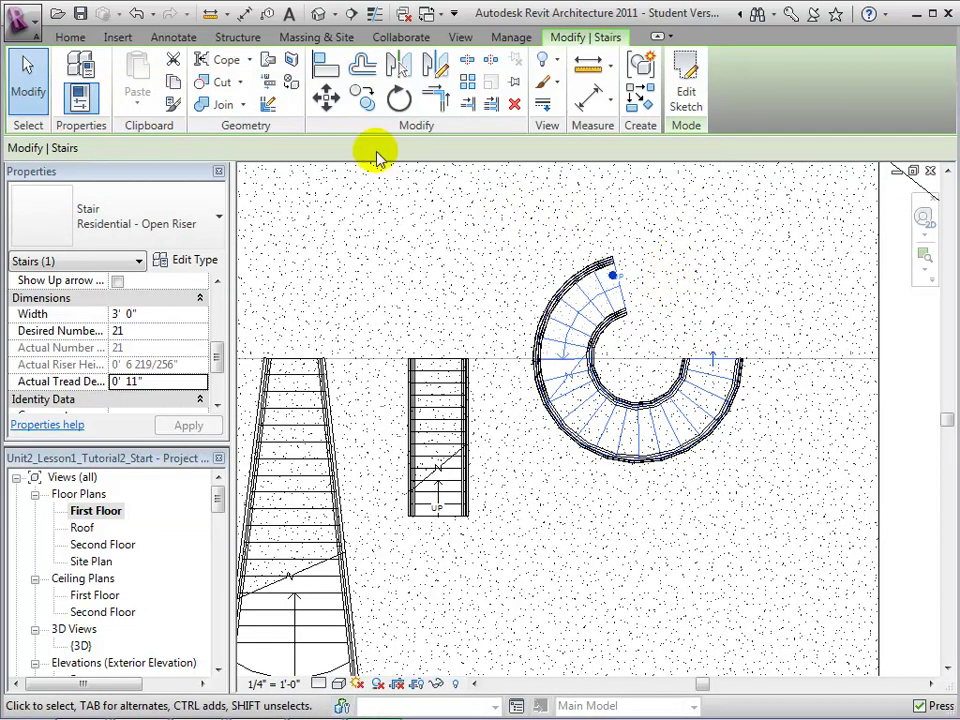
click(316, 14)
middle_drag(679, 566, 557, 500)
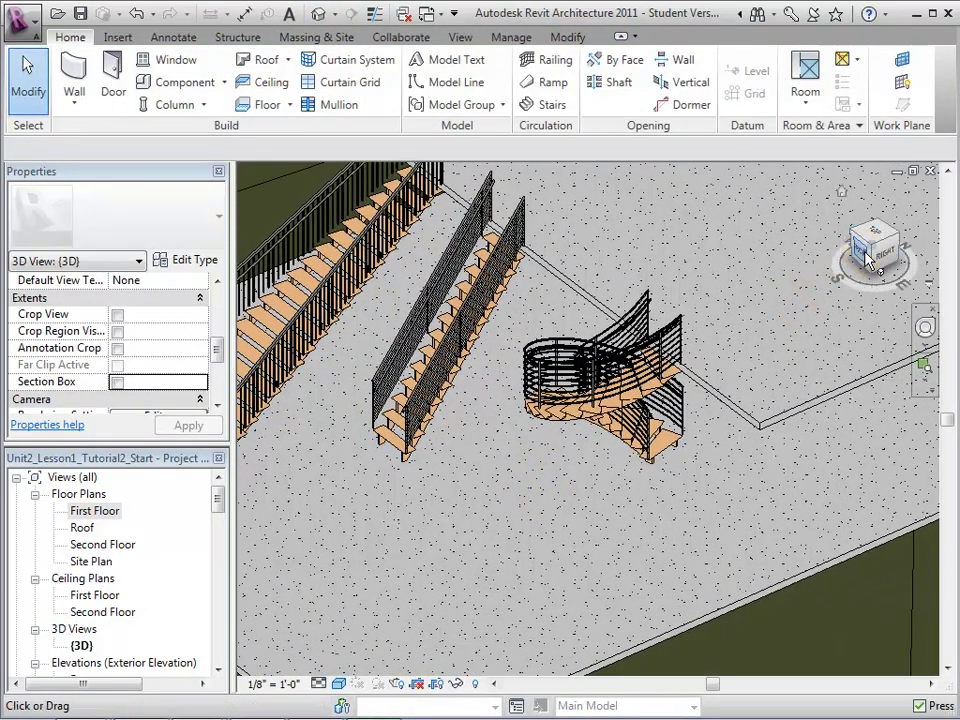
drag(868, 255, 808, 243)
middle_drag(795, 262, 795, 320)
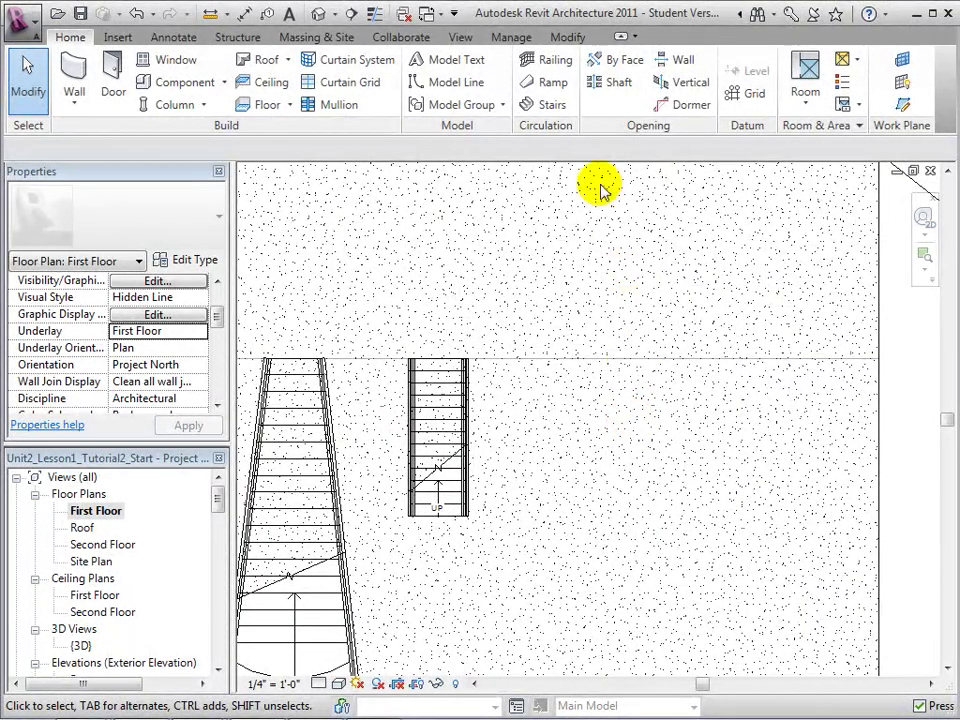
Start a new stair in the First Floor plan and duplicate its type as "Residential - Open Riser - Shallow"
click(549, 106)
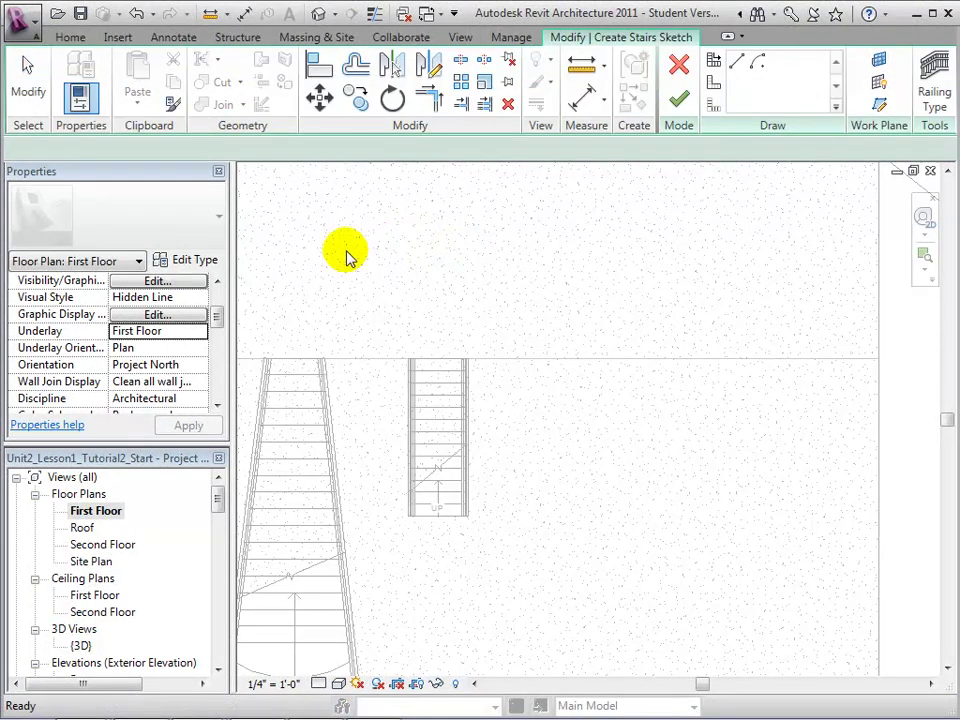
click(201, 260)
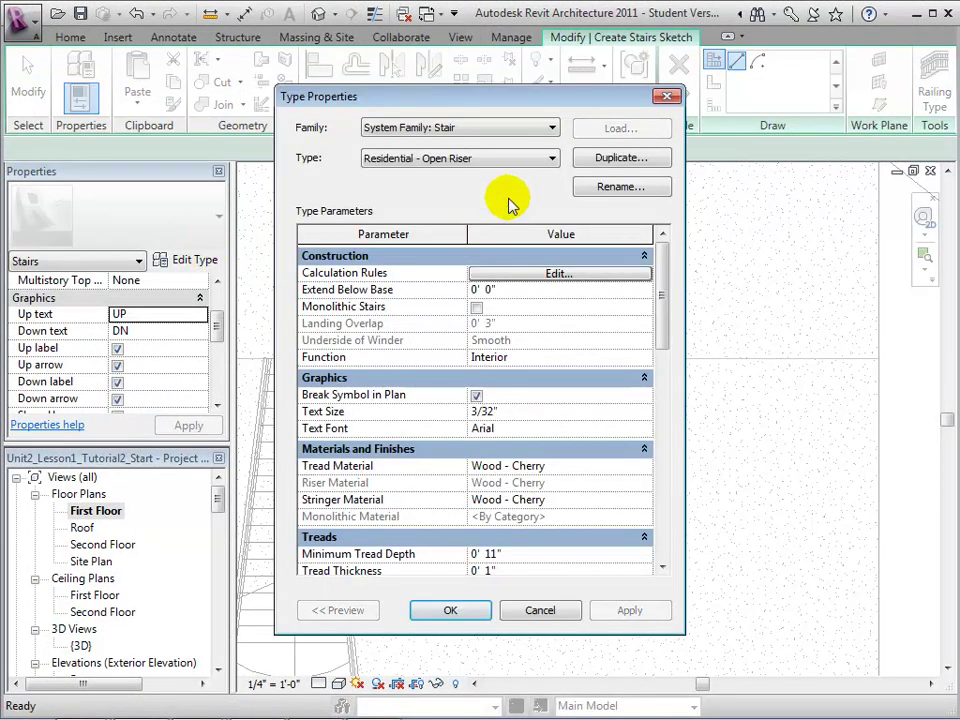
click(600, 160)
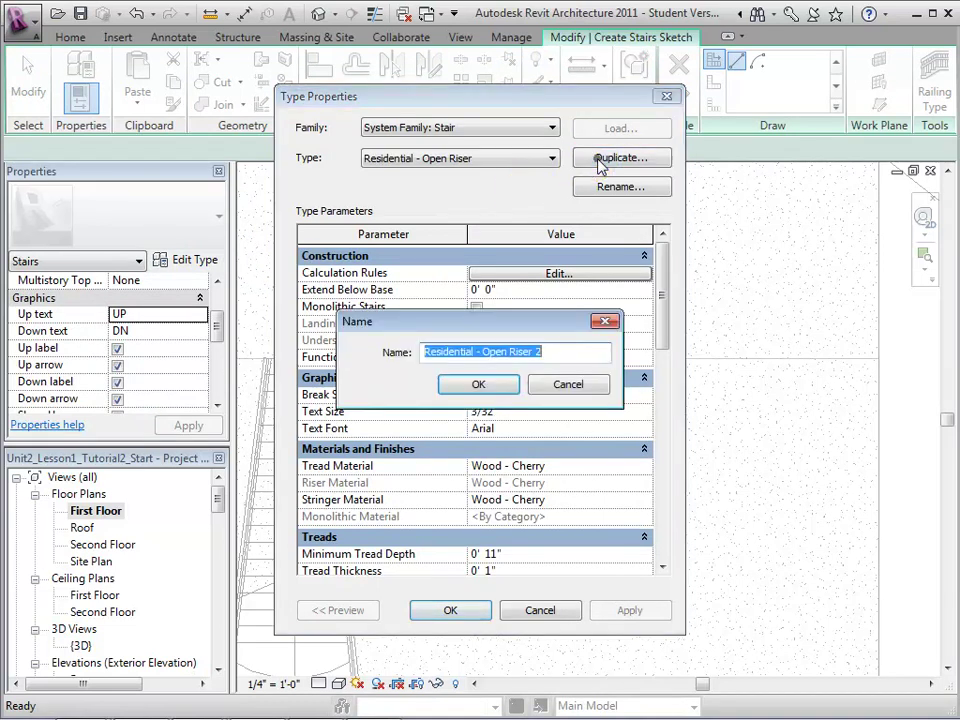
click(540, 350)
text(- Shallow)
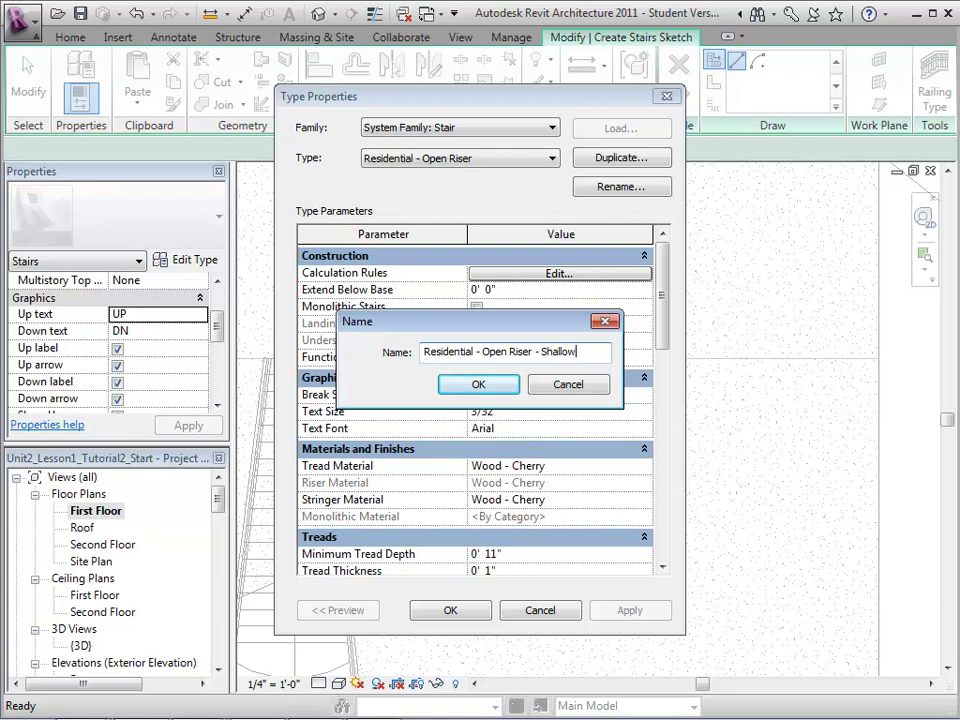
click(485, 388)
Set the shallow stair type's maximum riser height to 5", accept the type properties, and choose an arc for the run
drag(662, 315, 662, 392)
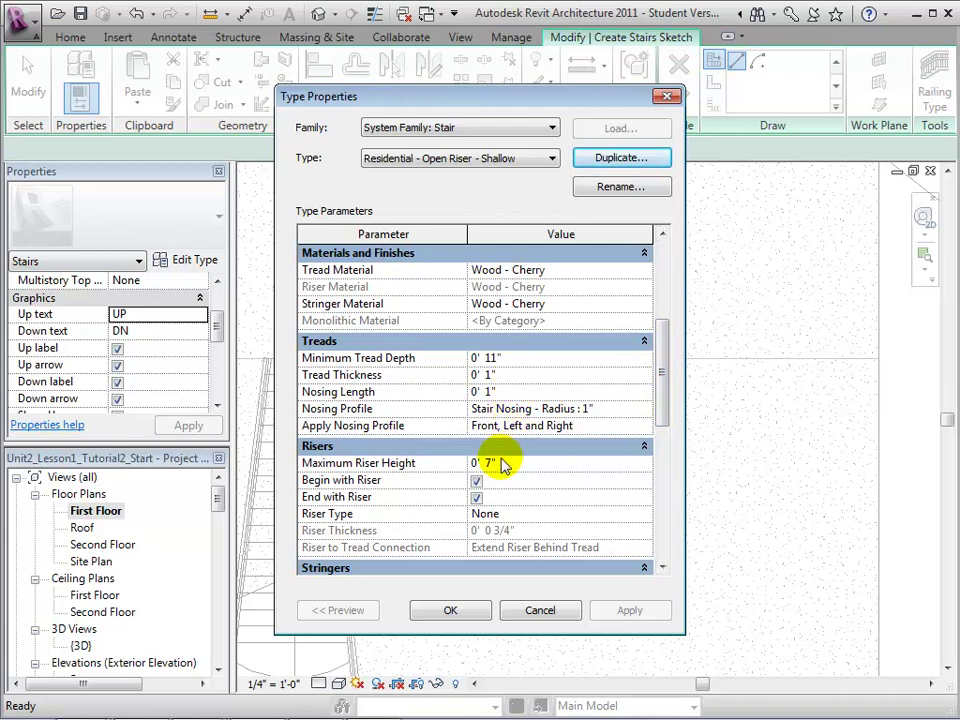
click(488, 462)
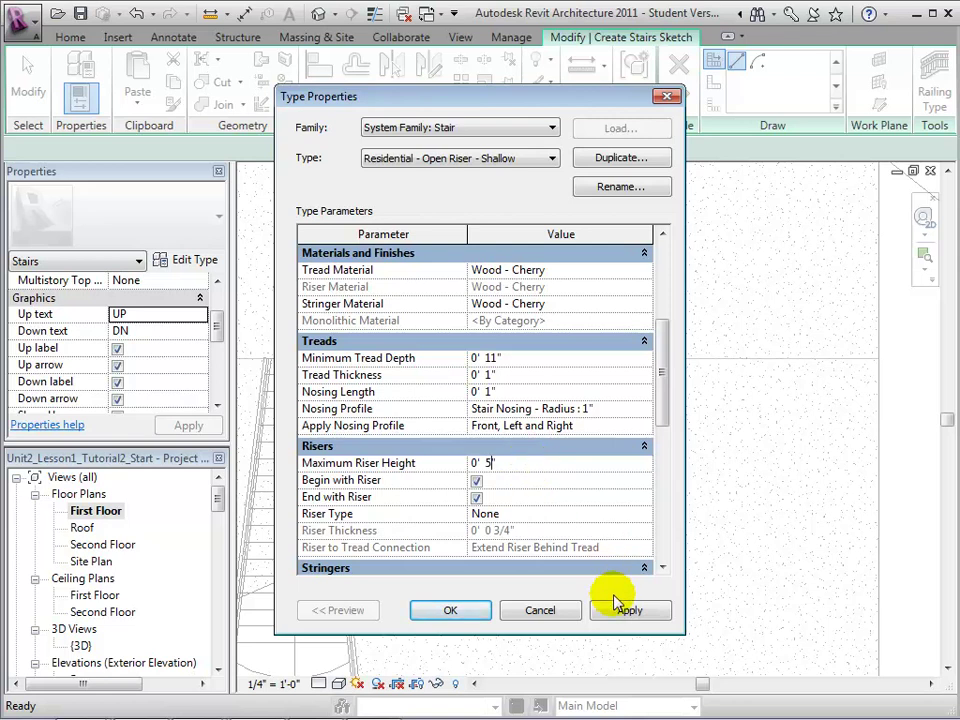
click(465, 610)
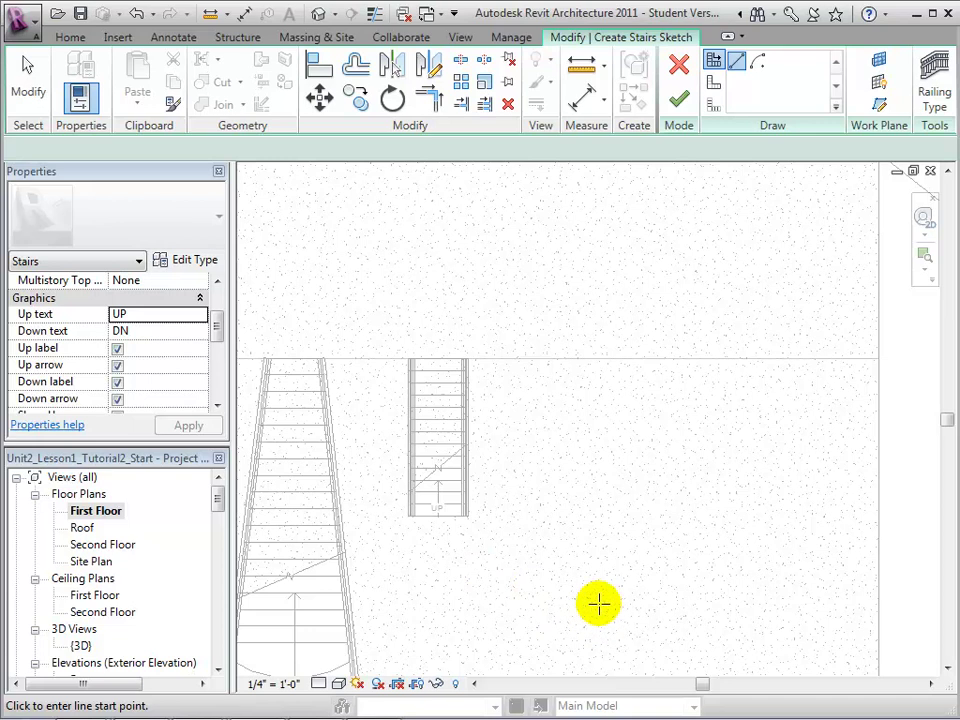
click(757, 63)
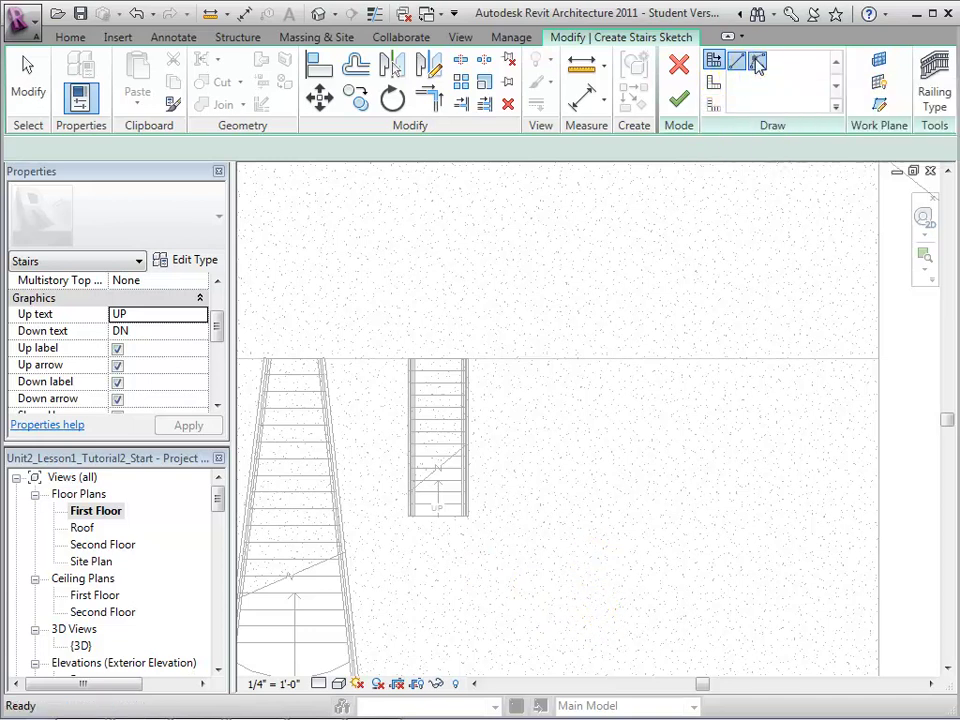
click(611, 360)
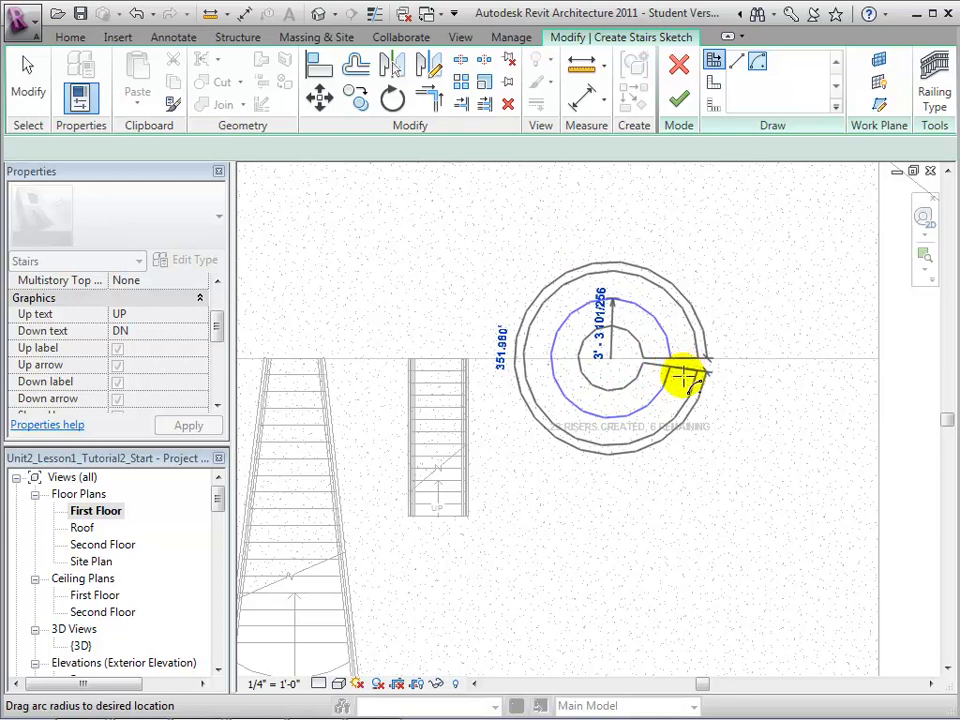
key(Escape)
key(Escape)
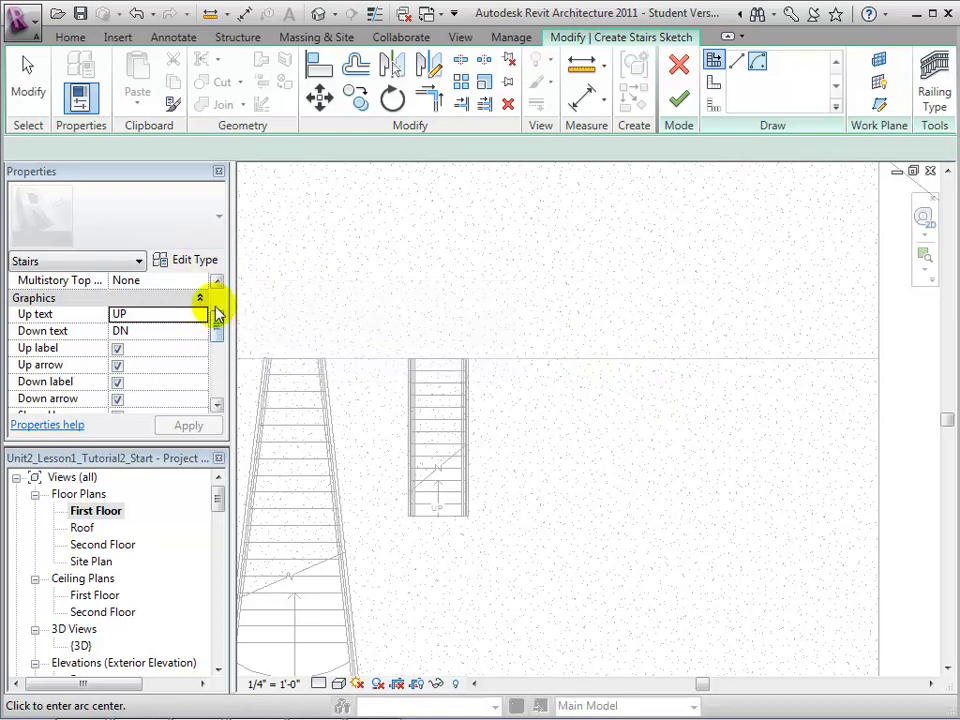
Set the new stair's actual tread depth to 8", apply it, and accept the minimum depth violation
drag(216, 315, 219, 349)
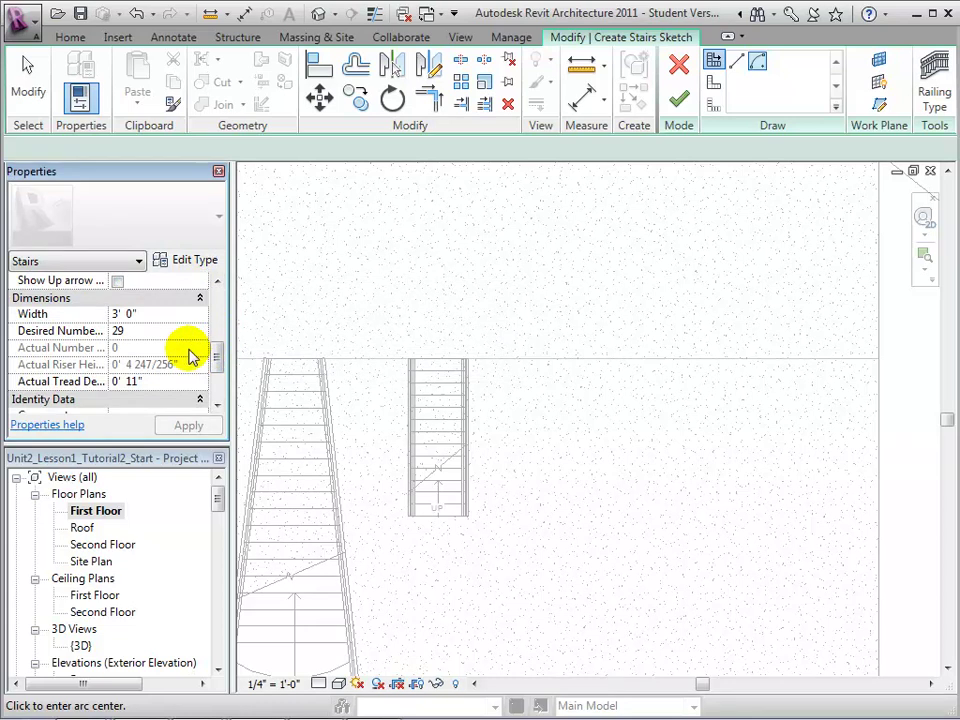
click(136, 381)
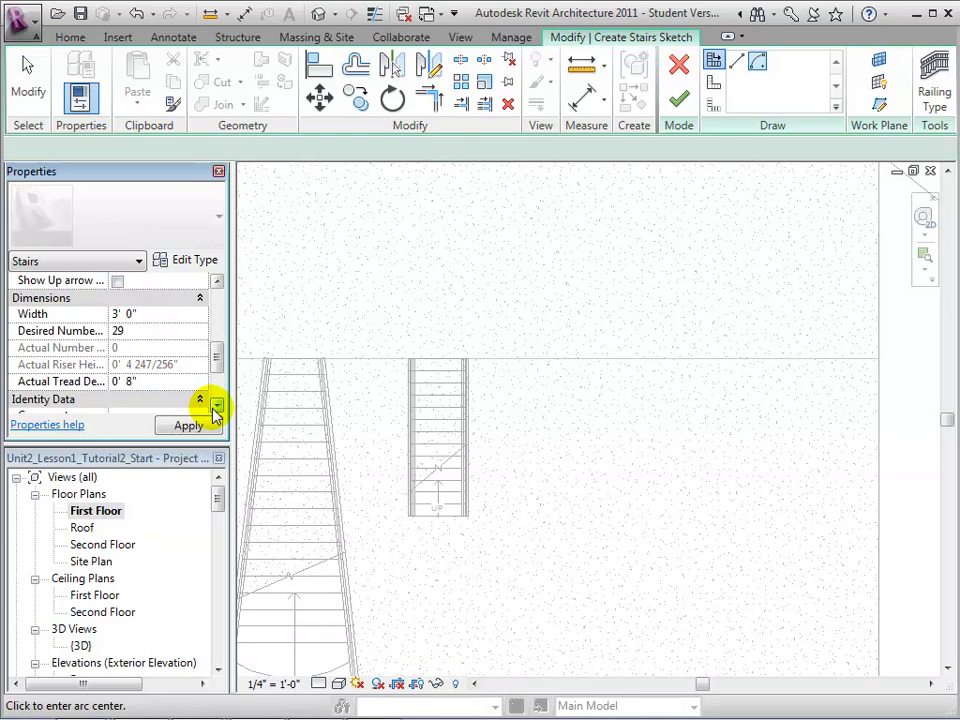
click(188, 425)
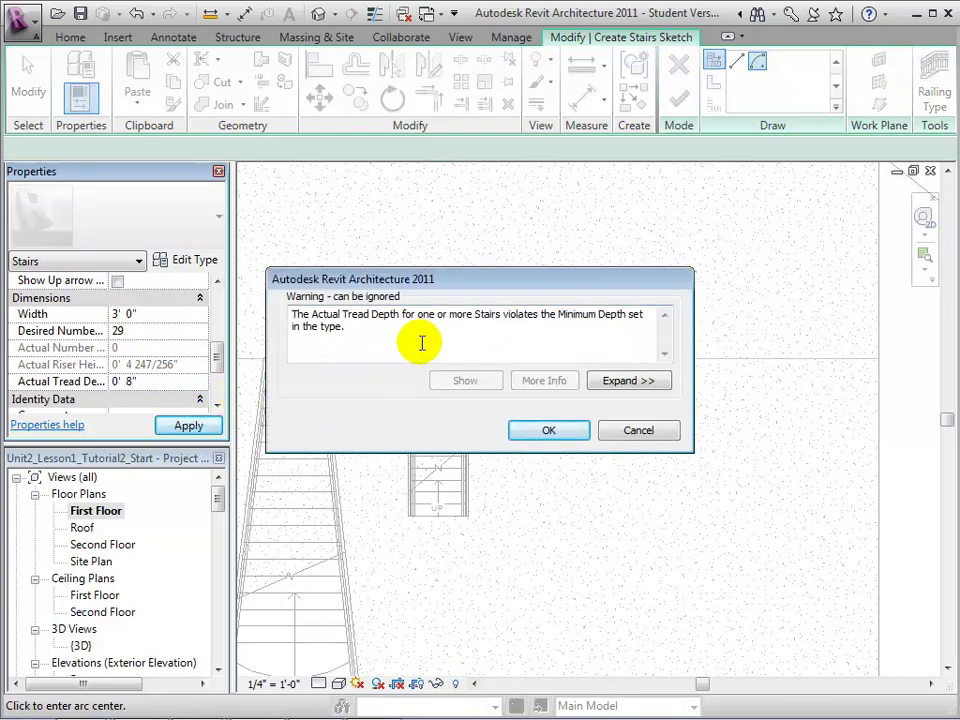
click(543, 432)
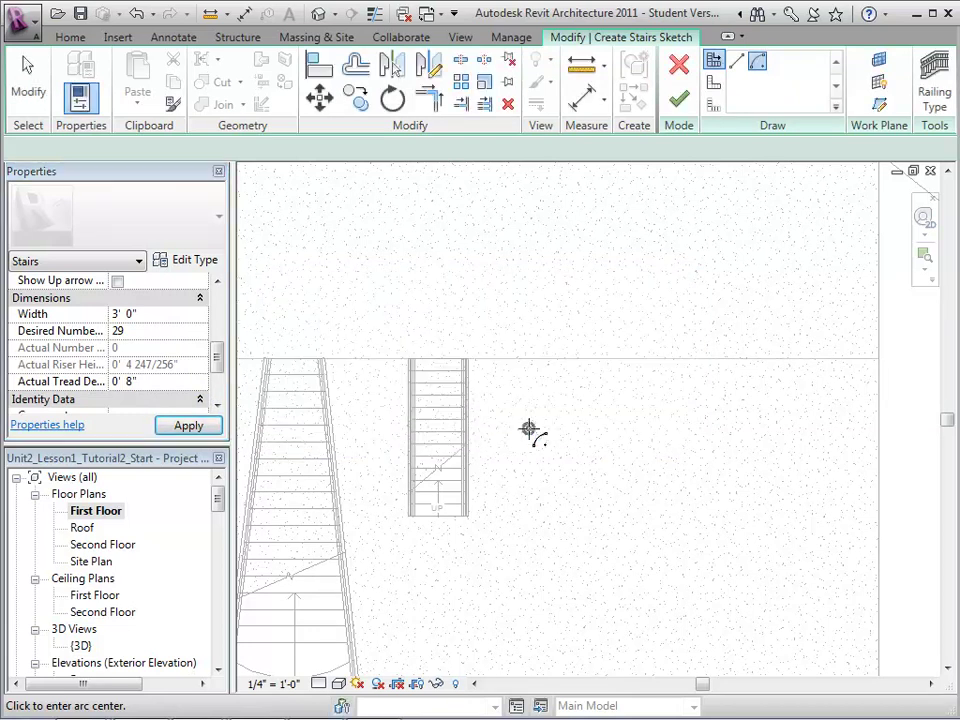
Sketch a curved run of 29 risers, radius about 3'-11", centered on the floor edge line beside the steep stair, and finish the stair
click(595, 360)
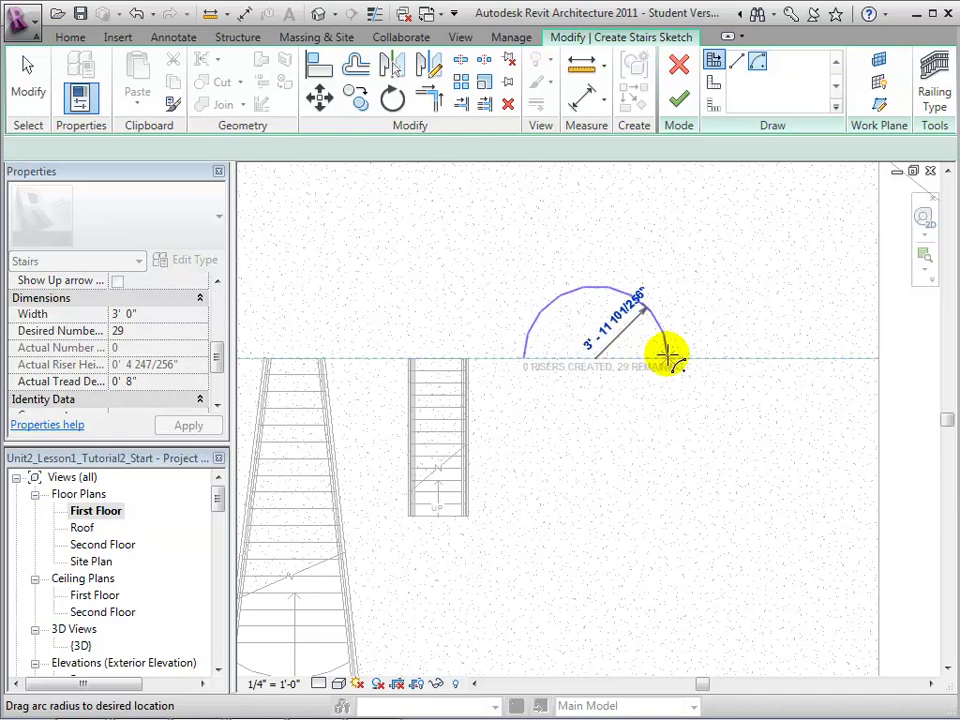
click(667, 357)
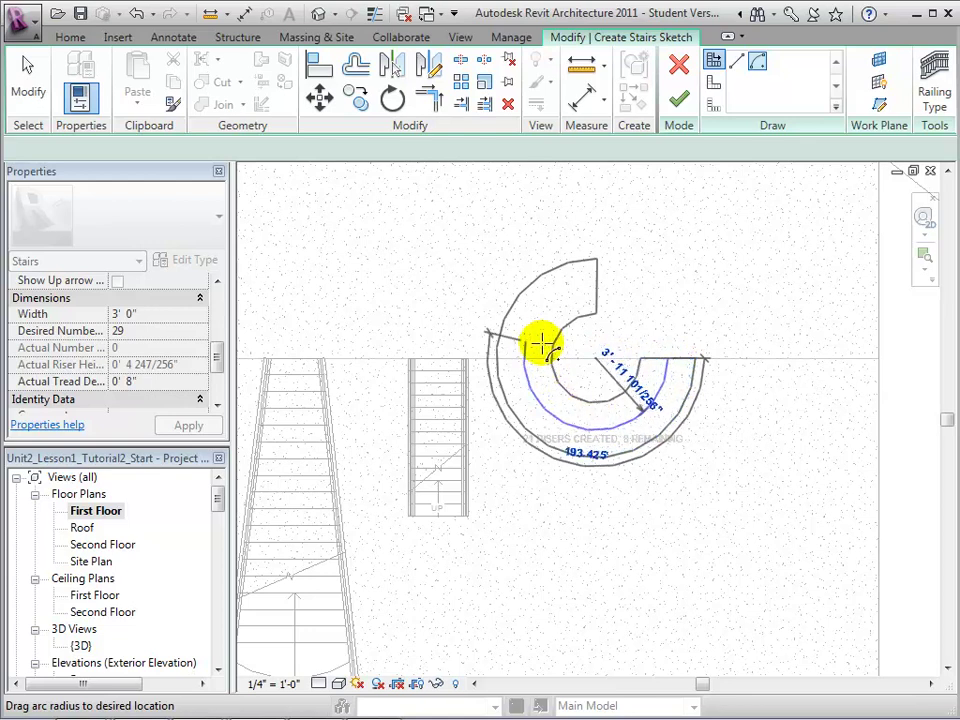
click(598, 302)
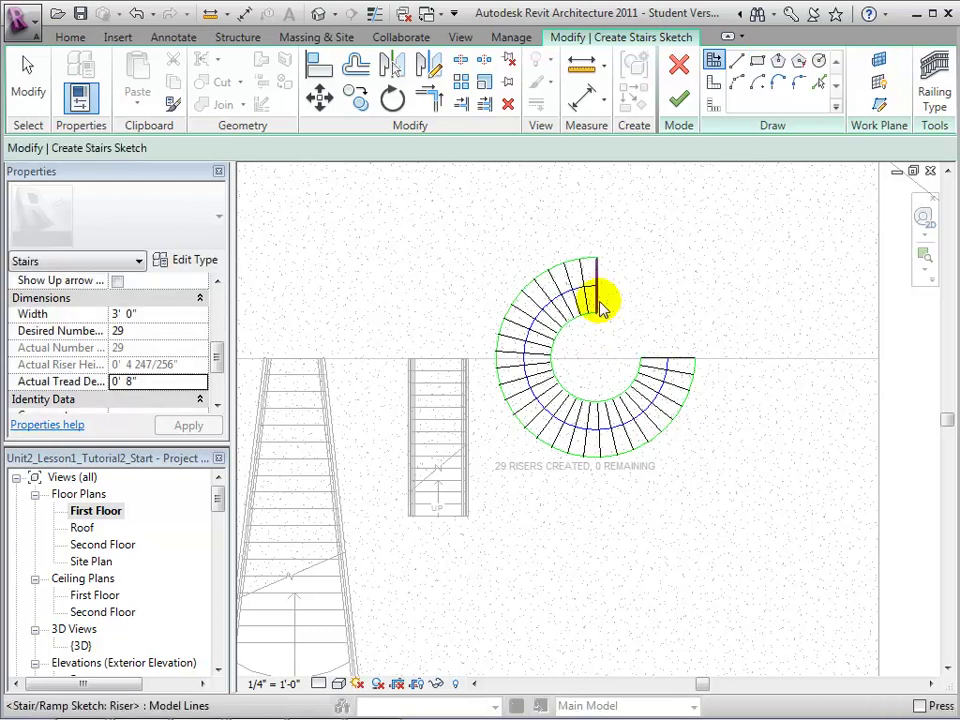
click(679, 100)
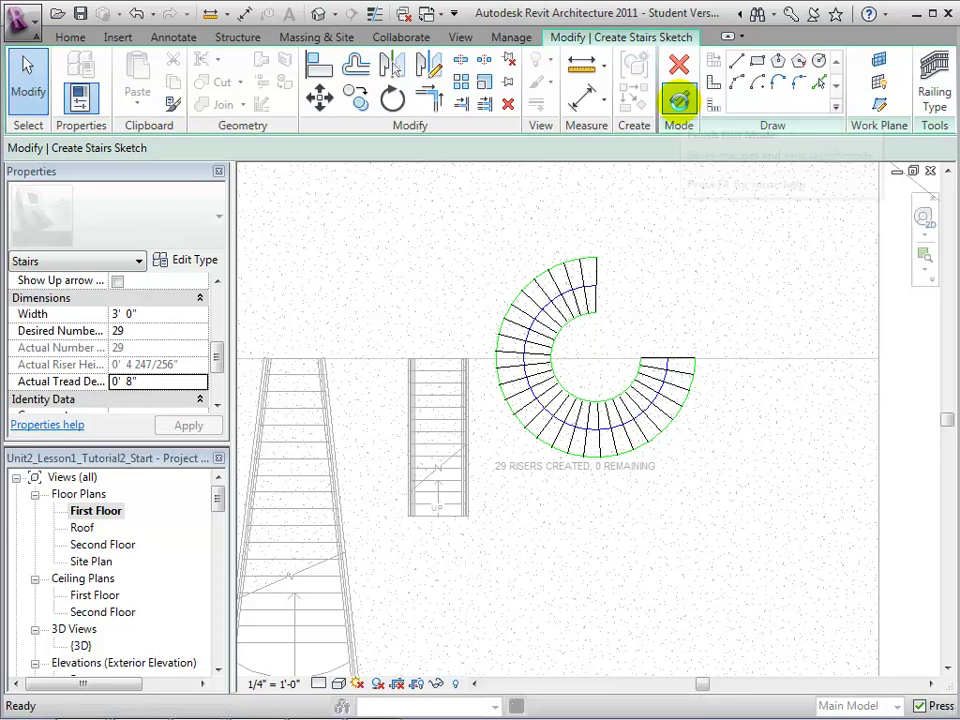
click(679, 100)
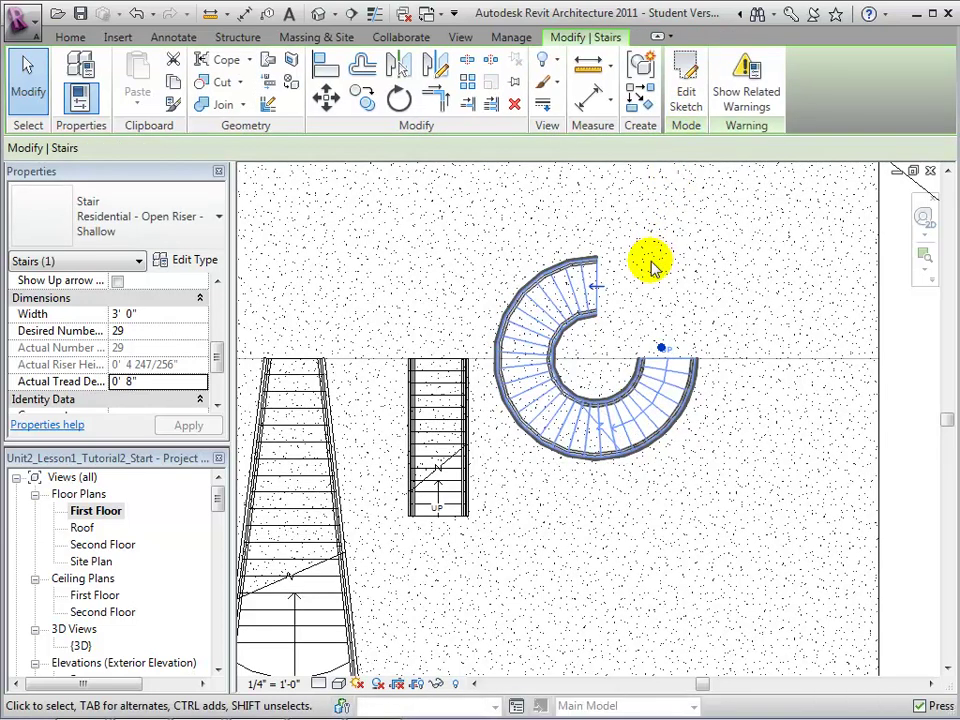
Flip the shallow curved stair's up direction and view it in 3D
click(594, 286)
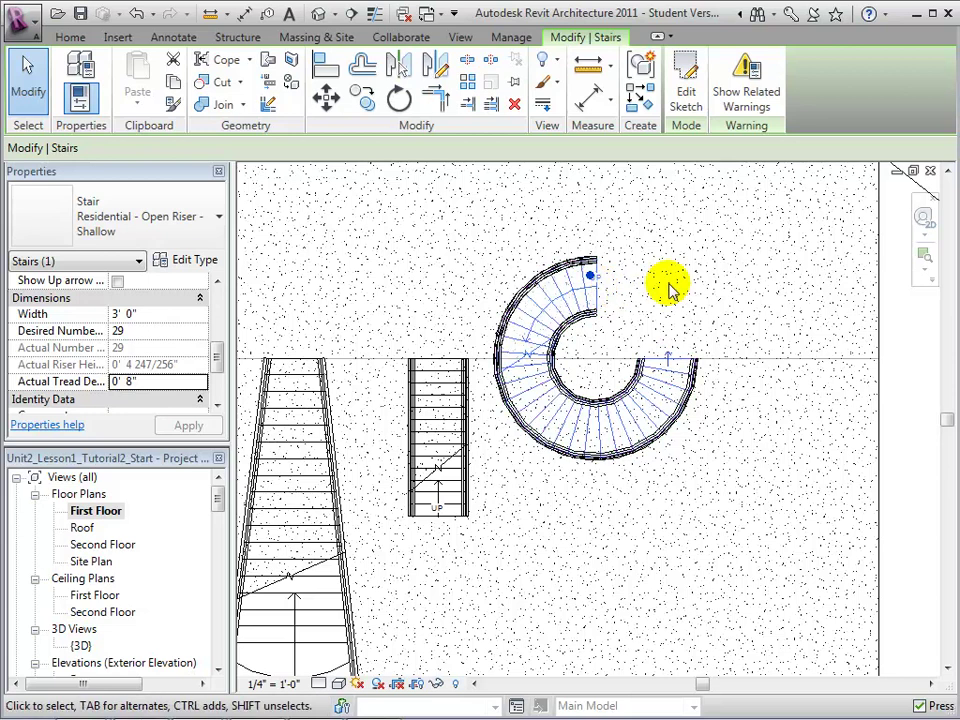
click(318, 14)
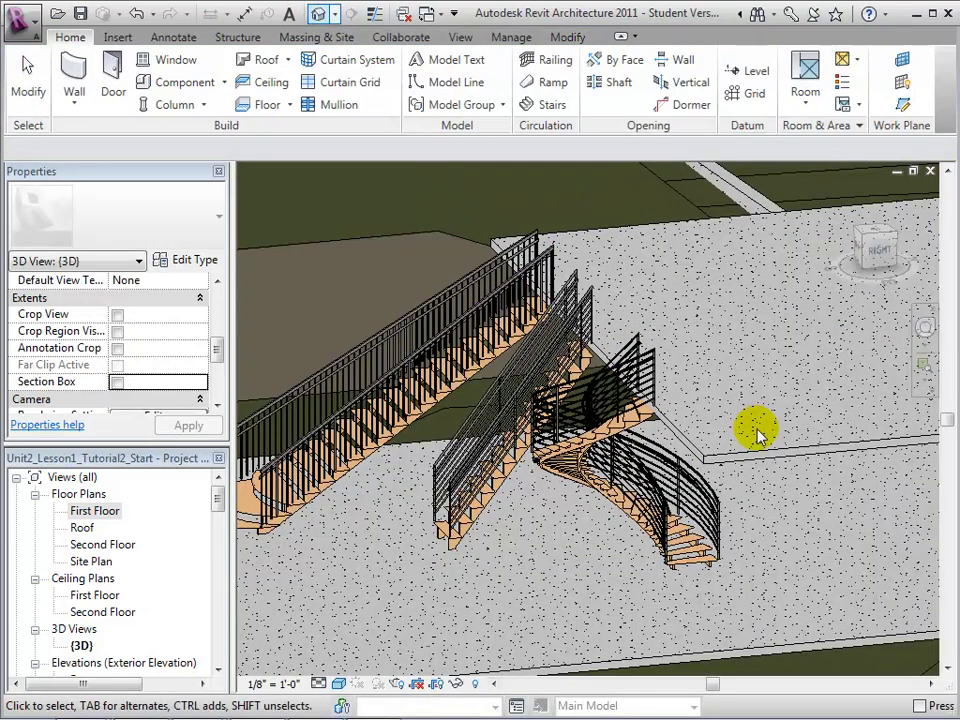